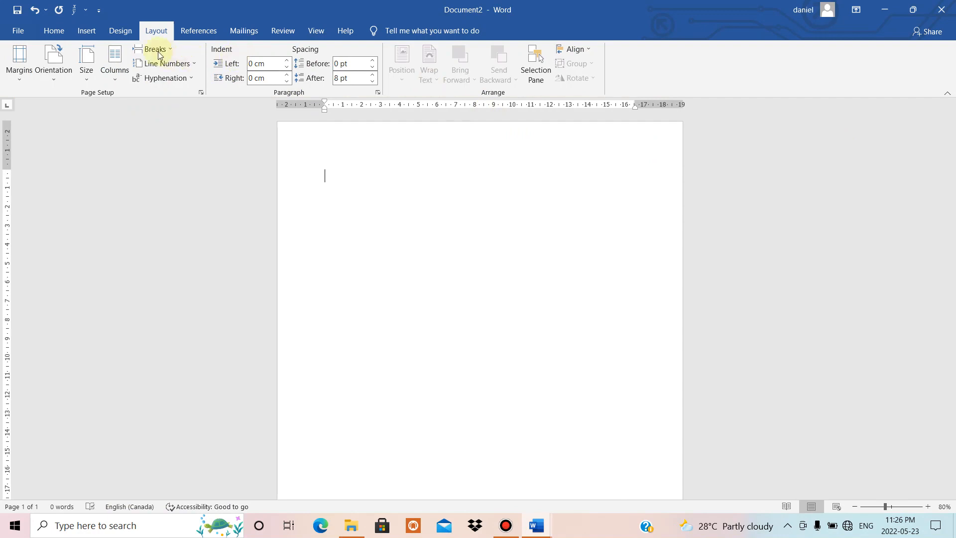
- Set the blank document's page orientation to landscape and its text layout to two columns
{"action": "left_click", "coordinate": [53, 78]}
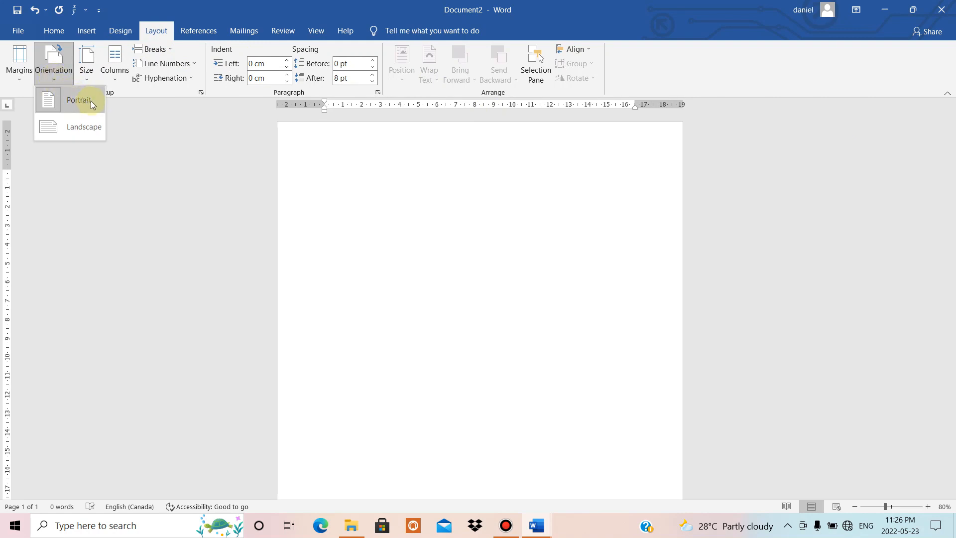
{"action": "left_click", "coordinate": [82, 130]}
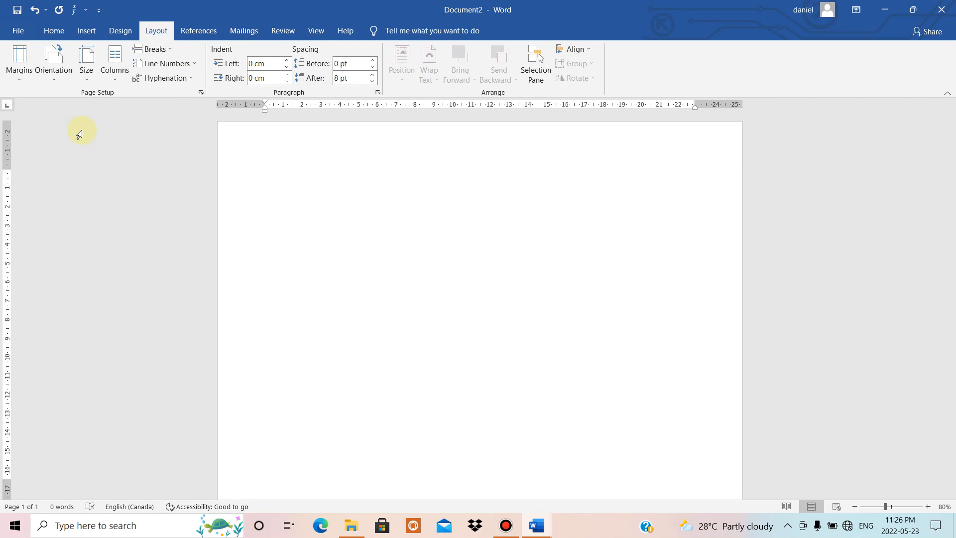
{"action": "left_click", "coordinate": [115, 75]}
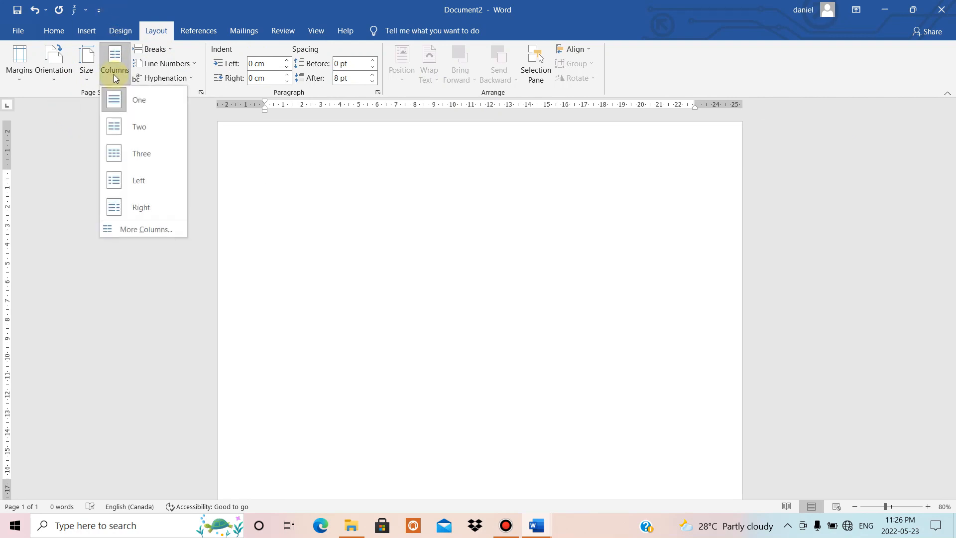
{"action": "left_click", "coordinate": [143, 135]}
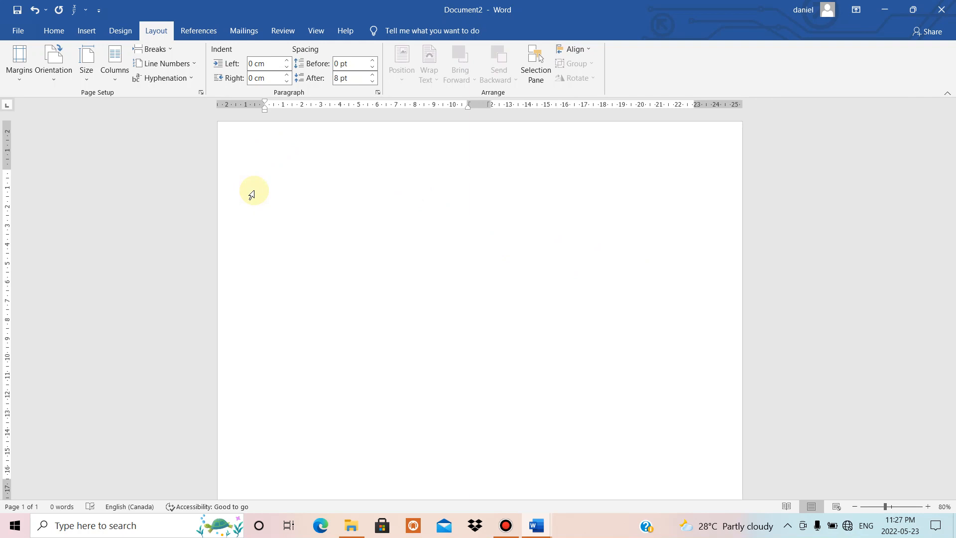
- Insert a new blank equation at the start of the document
{"action": "left_click", "coordinate": [86, 32]}
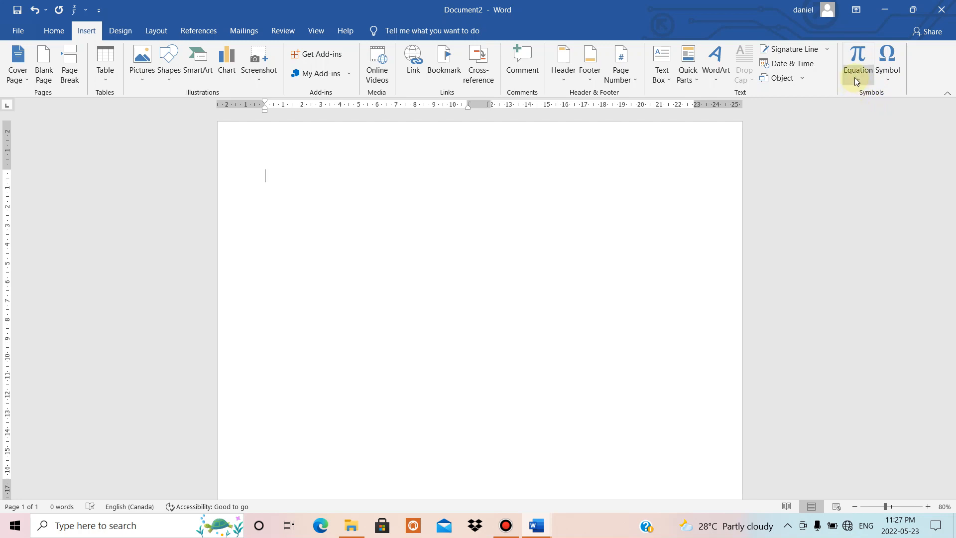
{"action": "left_click", "coordinate": [859, 60]}
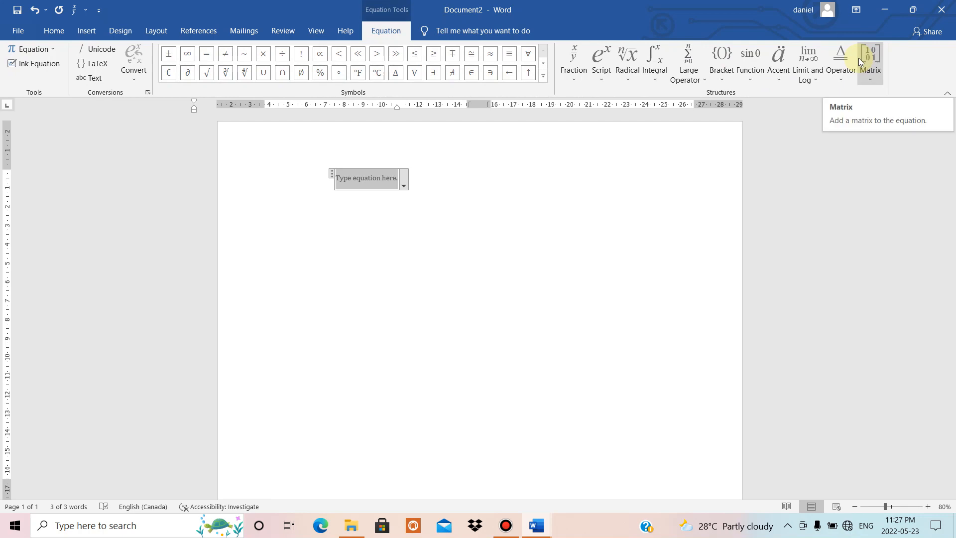
- Examine the fraction, script, radical, integral and large operator structures available for the equation
{"action": "left_click", "coordinate": [577, 80]}
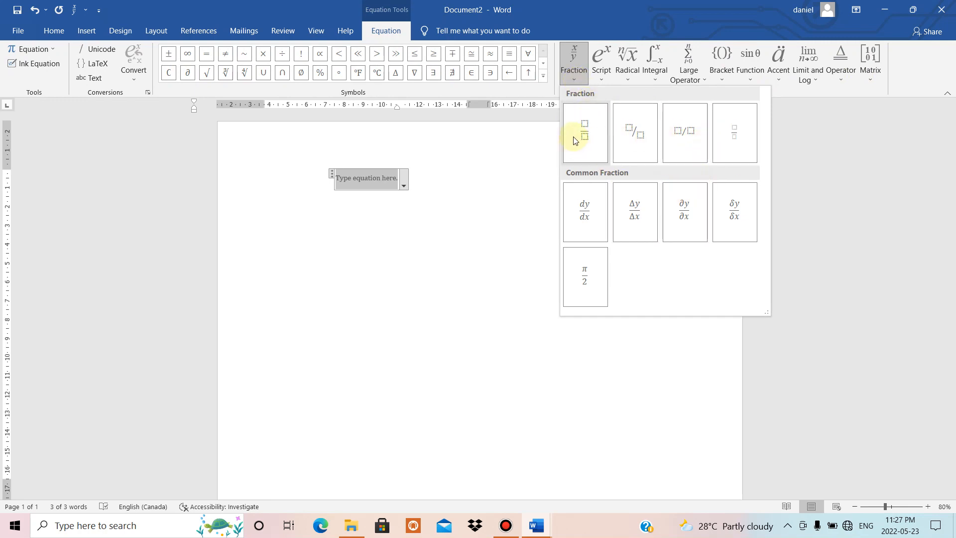
{"action": "left_click", "coordinate": [601, 79]}
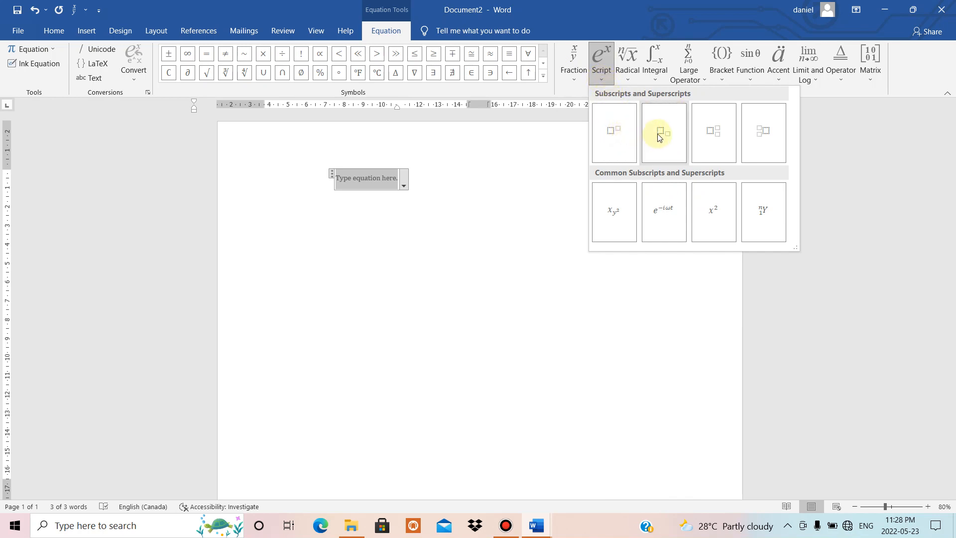
{"action": "left_click", "coordinate": [626, 77]}
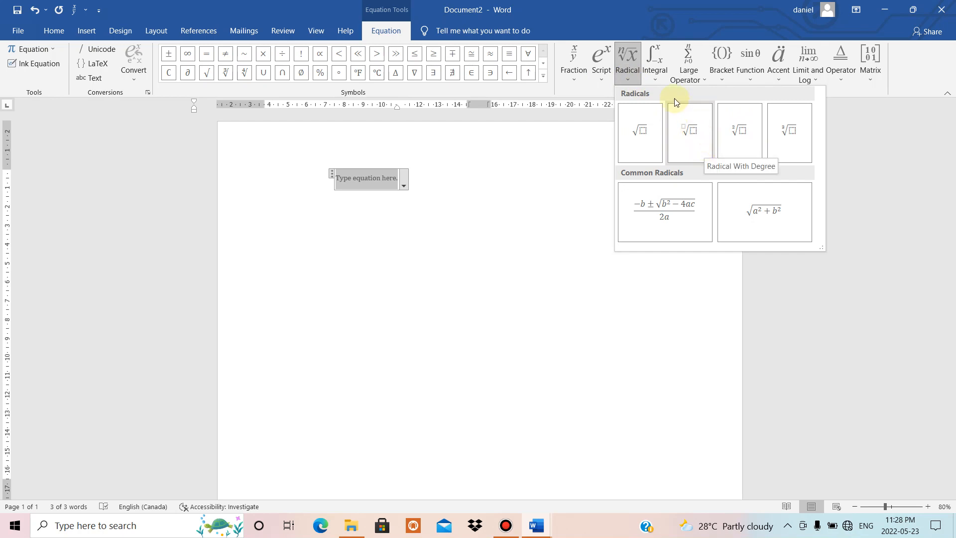
{"action": "mouse_move", "coordinate": [653, 78]}
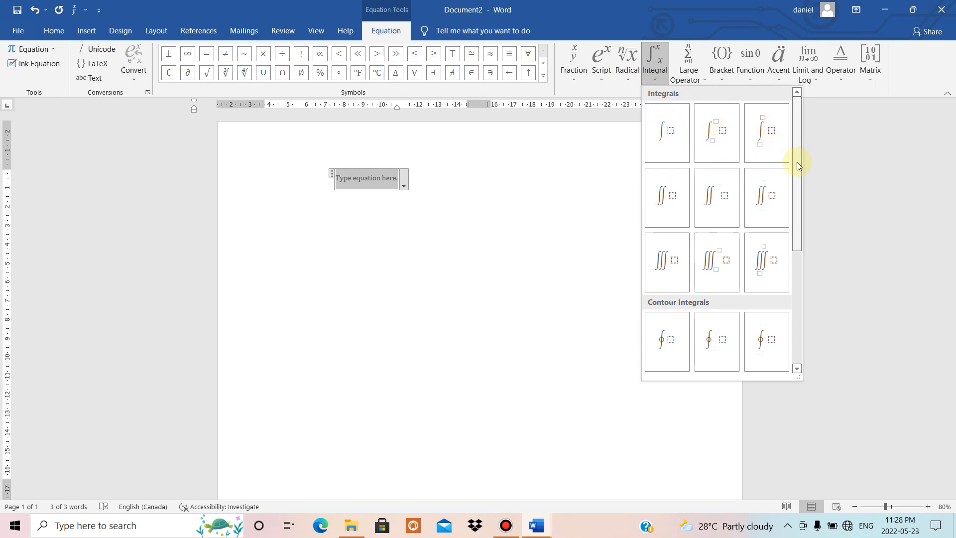
{"action": "left_click_drag", "start_coordinate": [797, 165], "coordinate": [806, 335]}
{"action": "left_click_drag", "start_coordinate": [799, 277], "coordinate": [802, 147]}
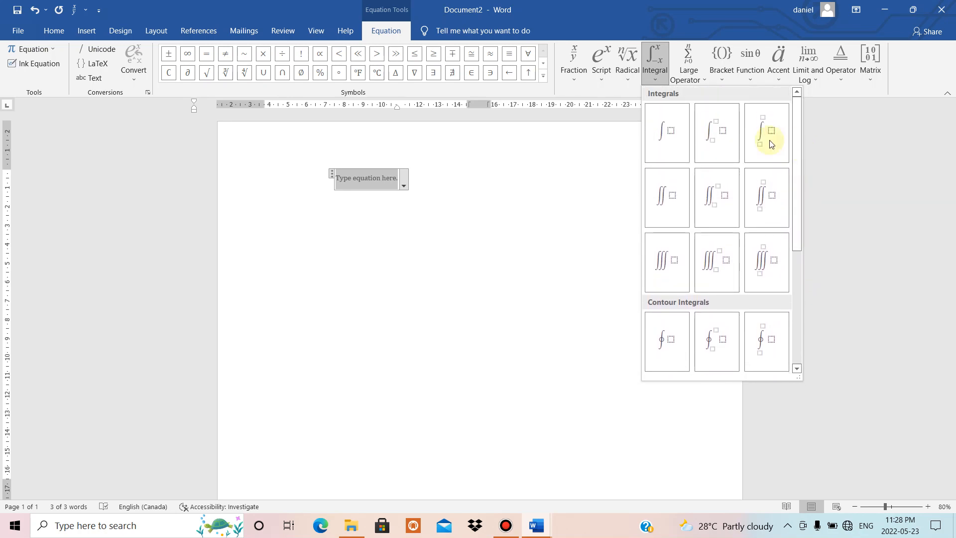
{"action": "left_click", "coordinate": [702, 79]}
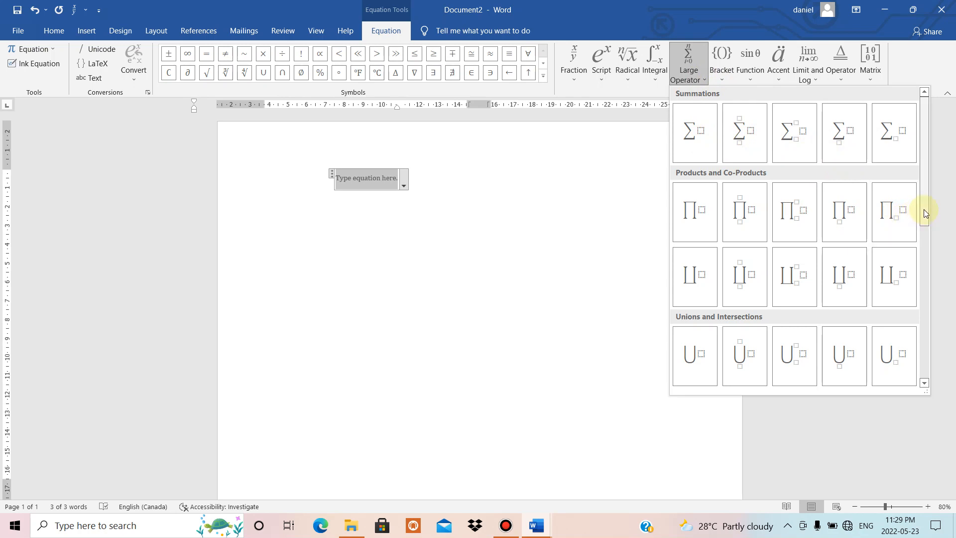
{"action": "left_click_drag", "start_coordinate": [925, 213], "coordinate": [927, 325]}
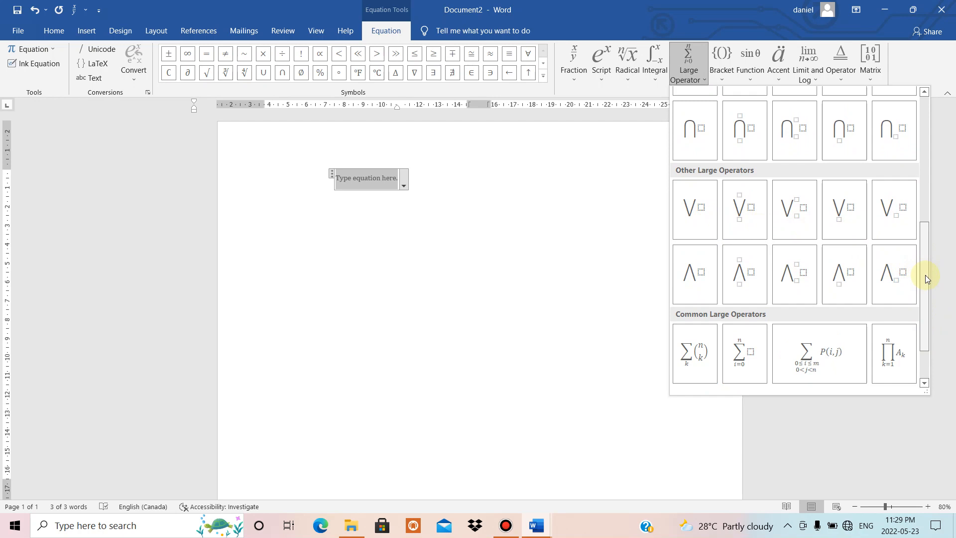
{"action": "left_click_drag", "start_coordinate": [925, 275], "coordinate": [947, 124]}
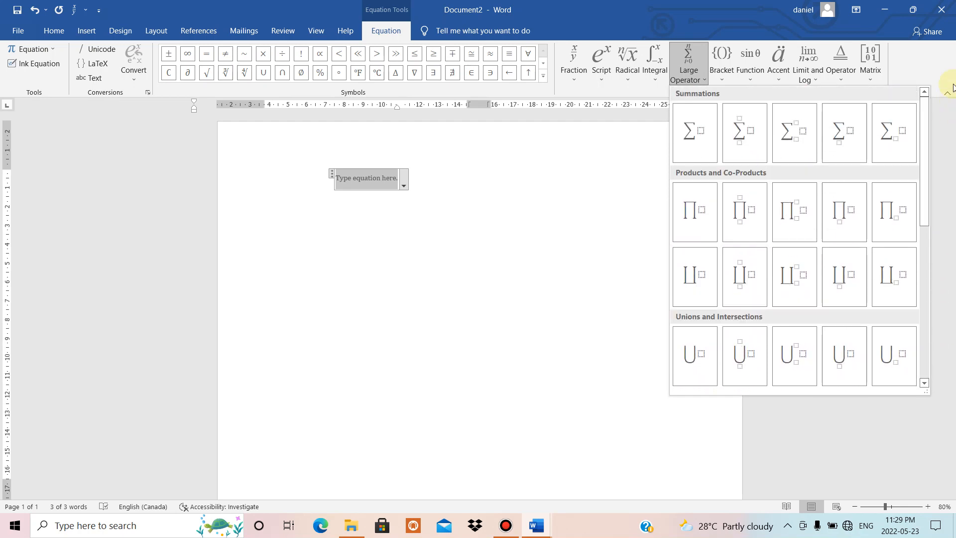
- Look through the bracket structures and the trigonometric, inverse, hyperbolic and common function structures for the equation
{"action": "left_click", "coordinate": [721, 80]}
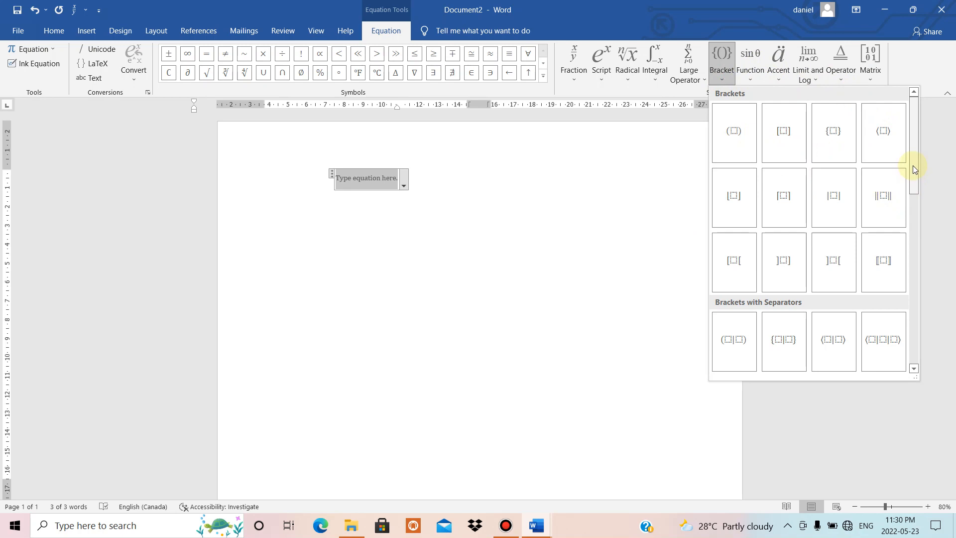
{"action": "left_click_drag", "start_coordinate": [912, 165], "coordinate": [919, 112]}
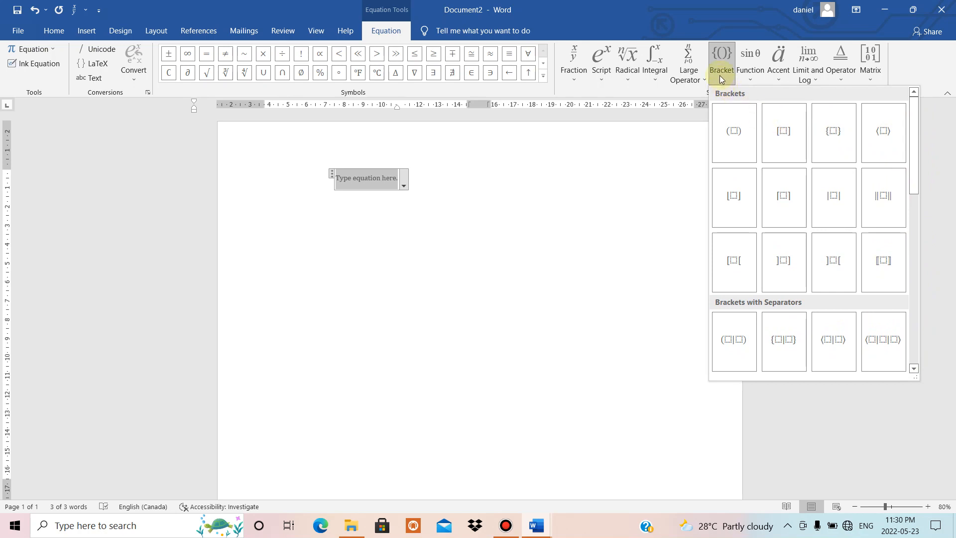
{"action": "left_click", "coordinate": [752, 79]}
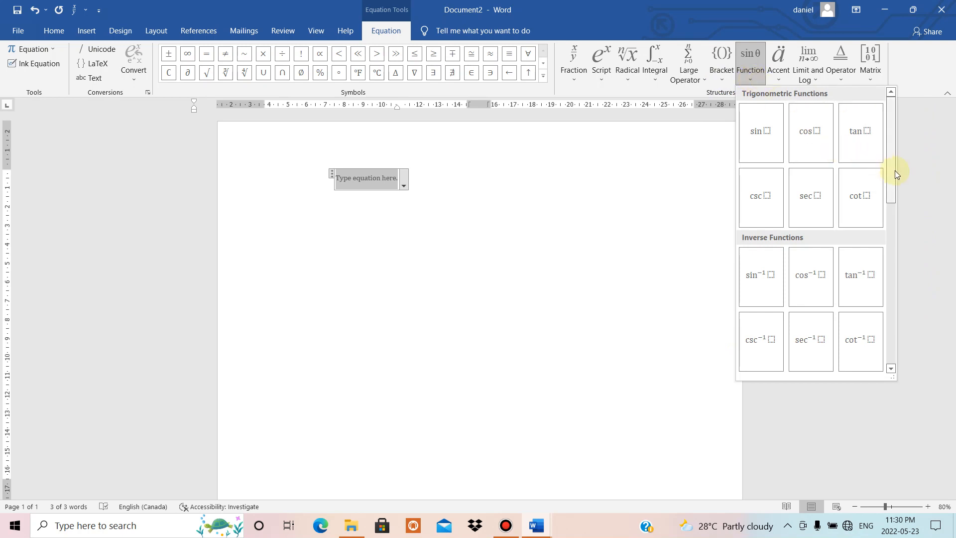
{"action": "left_click_drag", "start_coordinate": [892, 167], "coordinate": [897, 199]}
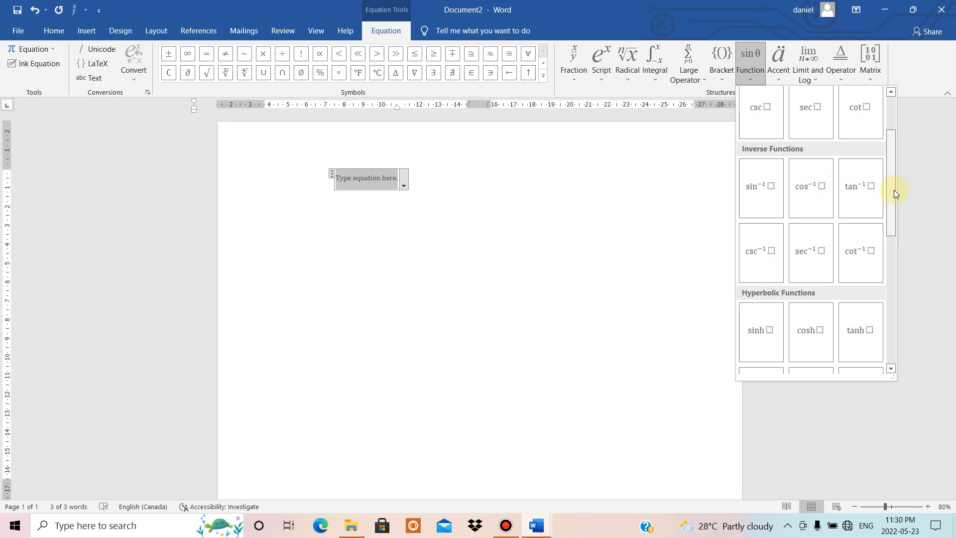
{"action": "left_click_drag", "start_coordinate": [894, 189], "coordinate": [903, 231]}
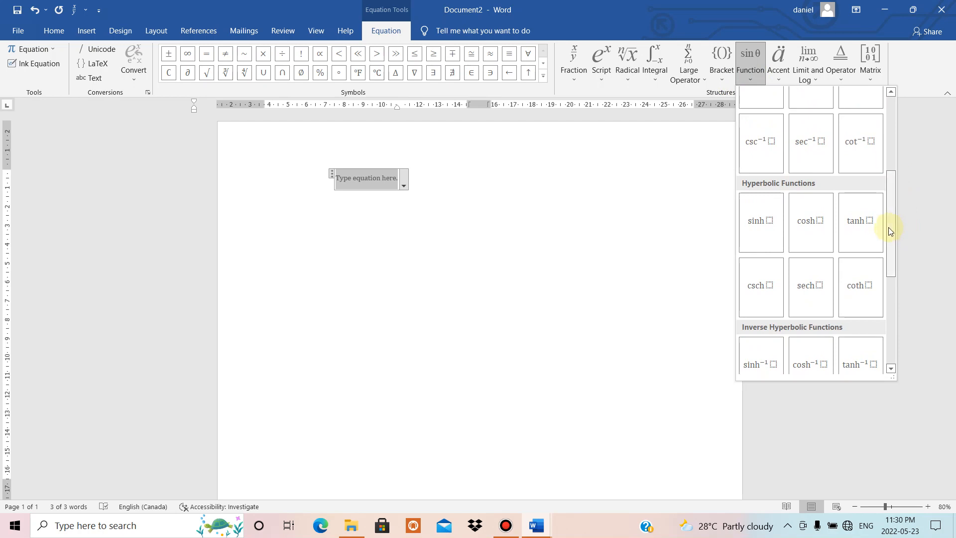
{"action": "left_click_drag", "start_coordinate": [888, 227], "coordinate": [897, 370]}
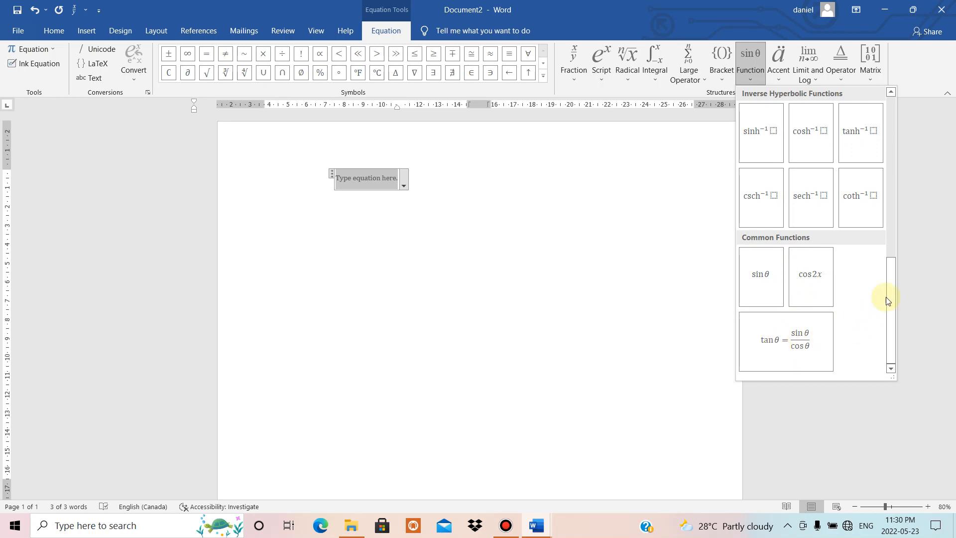
{"action": "left_click_drag", "start_coordinate": [890, 293], "coordinate": [885, 200]}
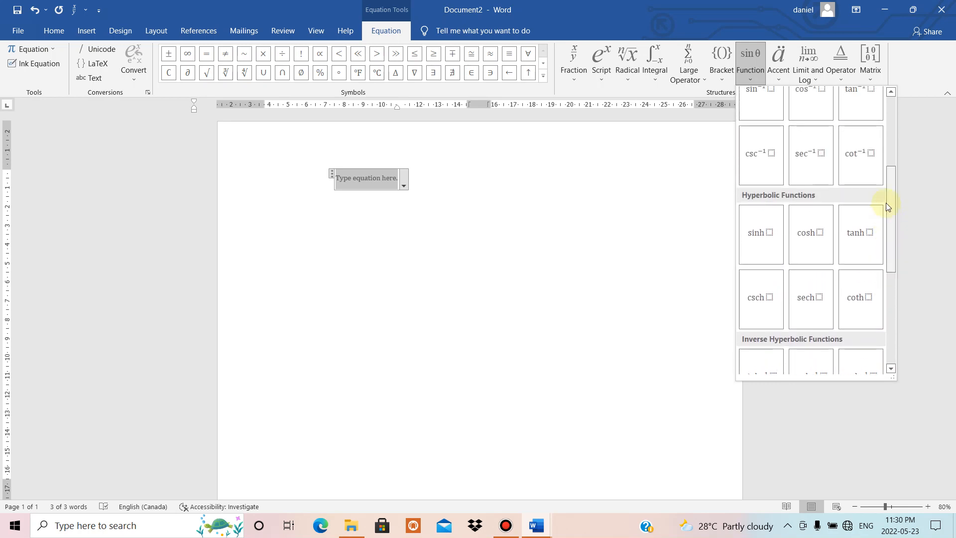
- Review the accent, limit and log, operator and matrix structures available for the equation
{"action": "left_click", "coordinate": [777, 76]}
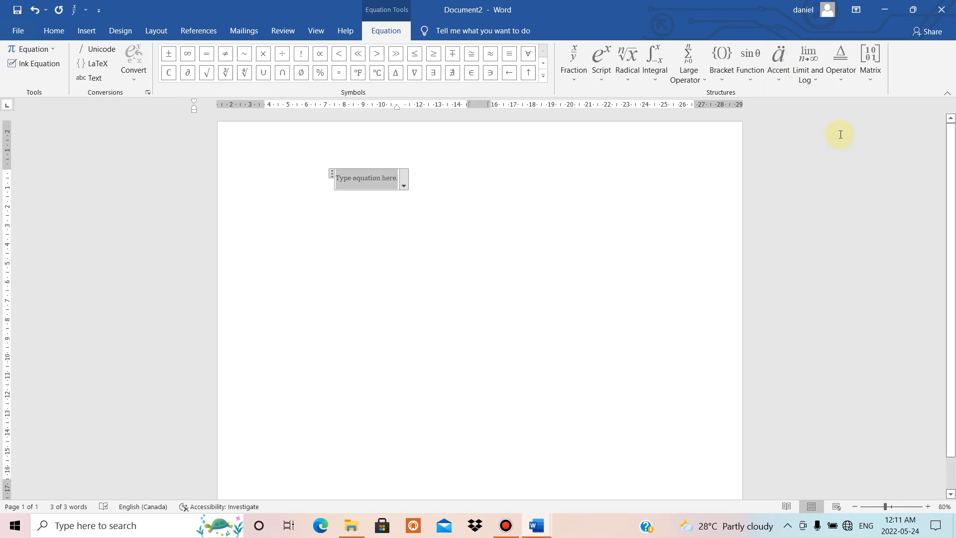
{"action": "left_click", "coordinate": [815, 79]}
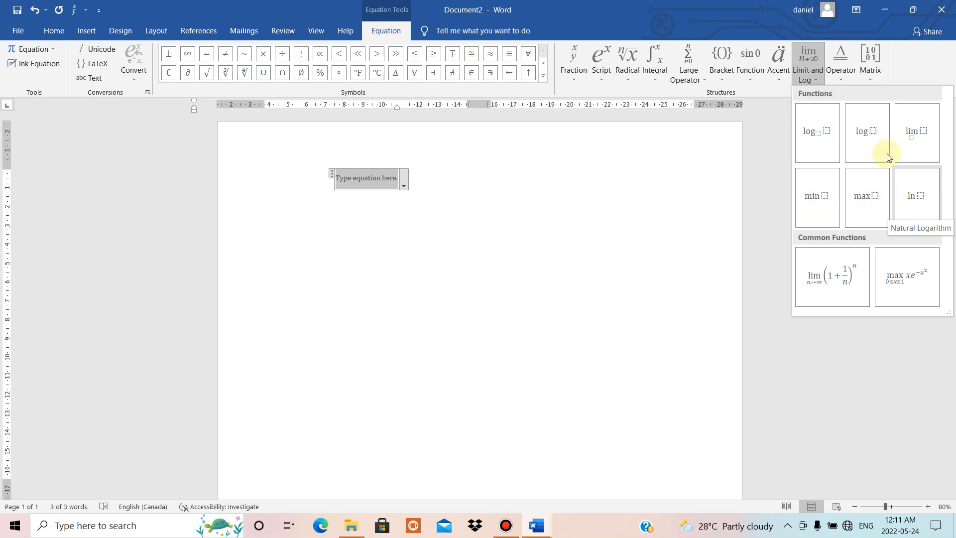
{"action": "left_click", "coordinate": [840, 77]}
{"action": "left_click", "coordinate": [839, 77]}
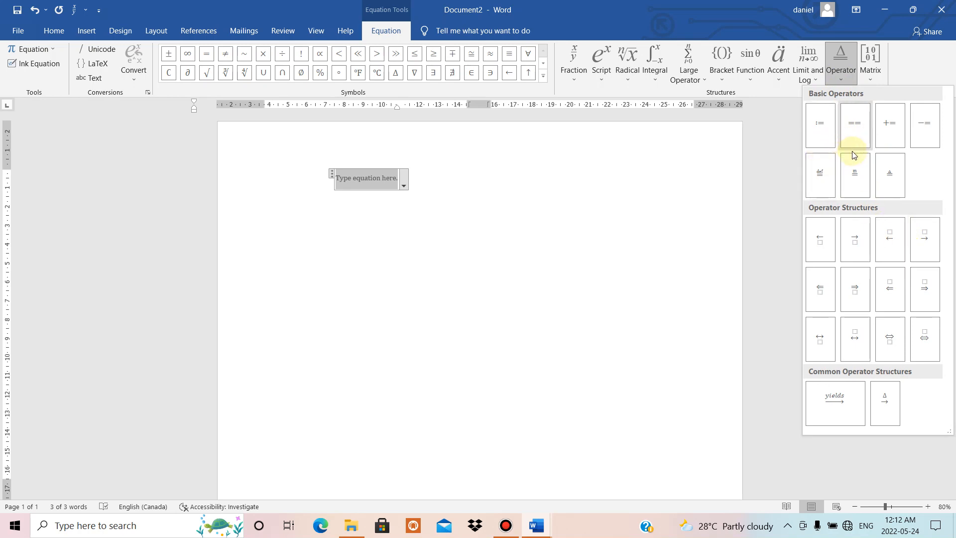
{"action": "left_click", "coordinate": [875, 80]}
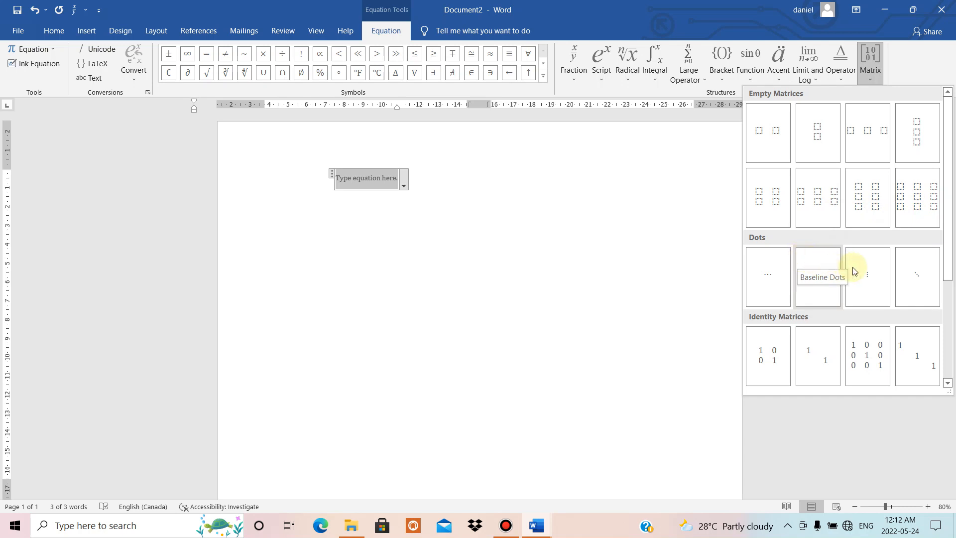
{"action": "left_click_drag", "start_coordinate": [948, 232], "coordinate": [952, 286]}
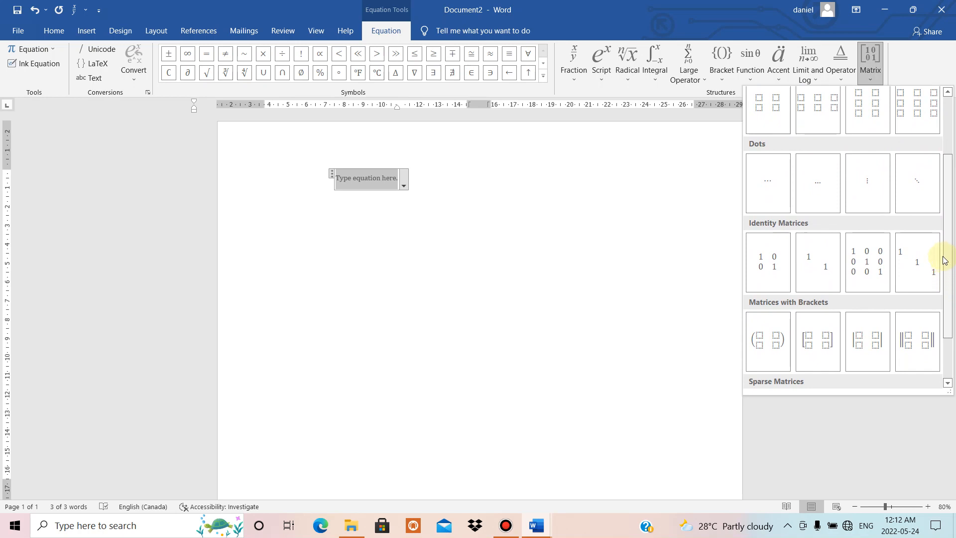
{"action": "left_click_drag", "start_coordinate": [947, 253], "coordinate": [948, 98]}
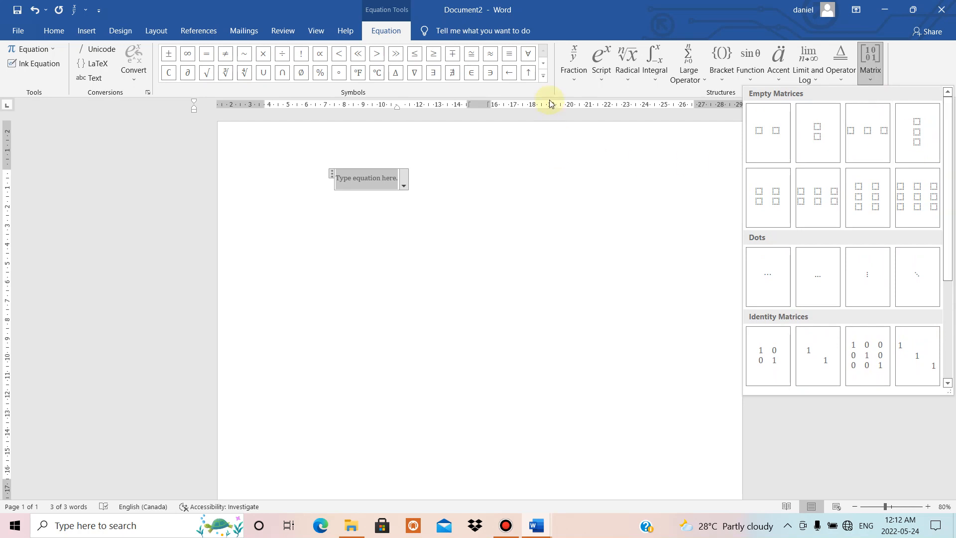
- Browse the equation symbol sets for Basic Math, Greek Letters, Letter-Like Symbols, Operators and Arrows
{"action": "left_click", "coordinate": [543, 75]}
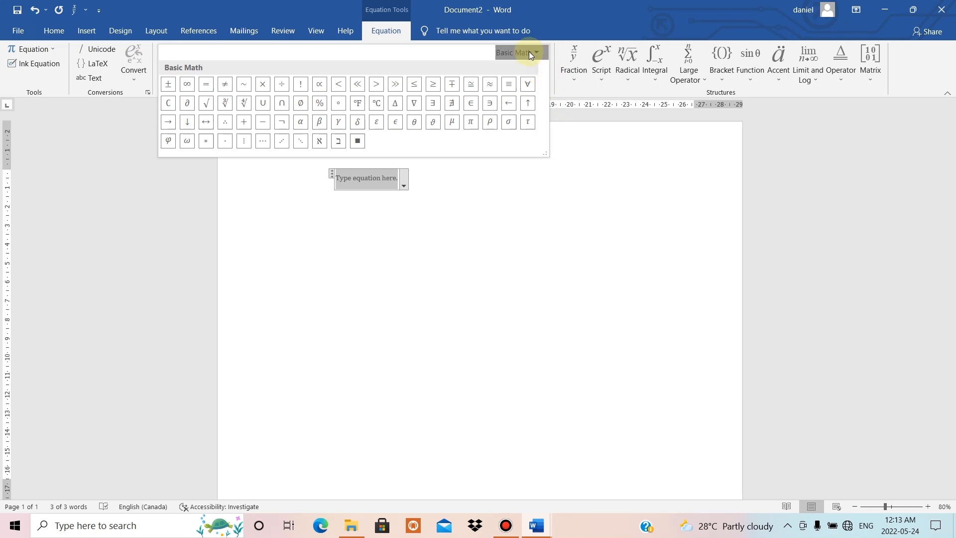
{"action": "left_click", "coordinate": [532, 53]}
{"action": "left_click", "coordinate": [537, 82]}
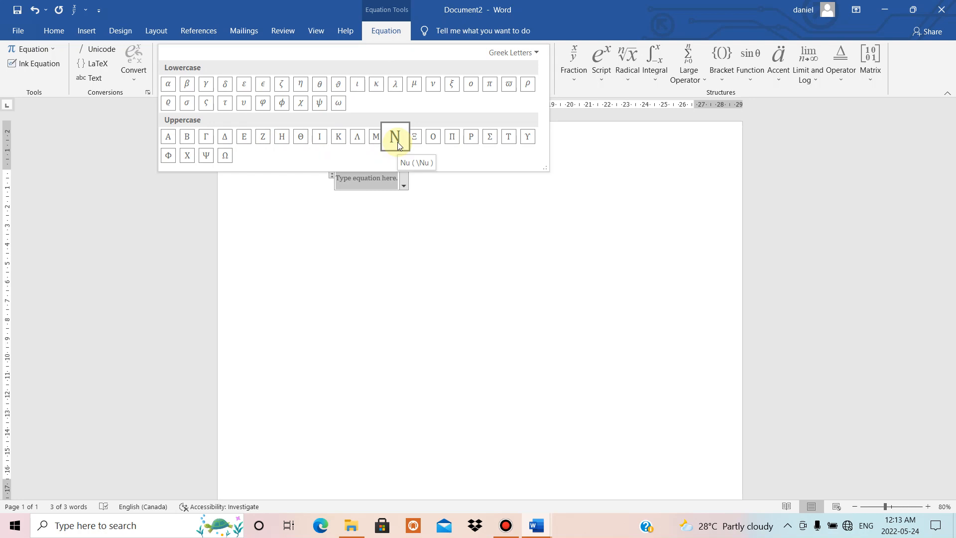
{"action": "left_click", "coordinate": [537, 52]}
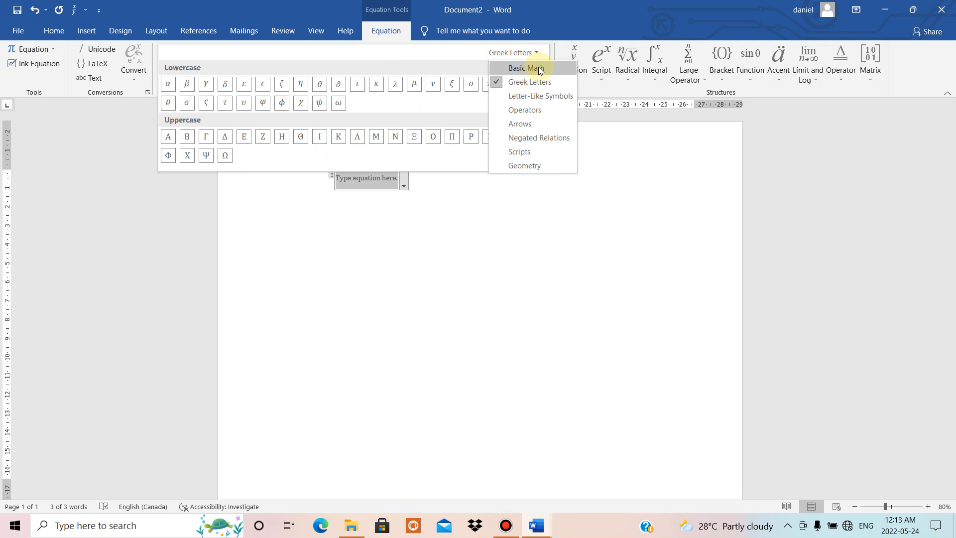
{"action": "left_click", "coordinate": [533, 96]}
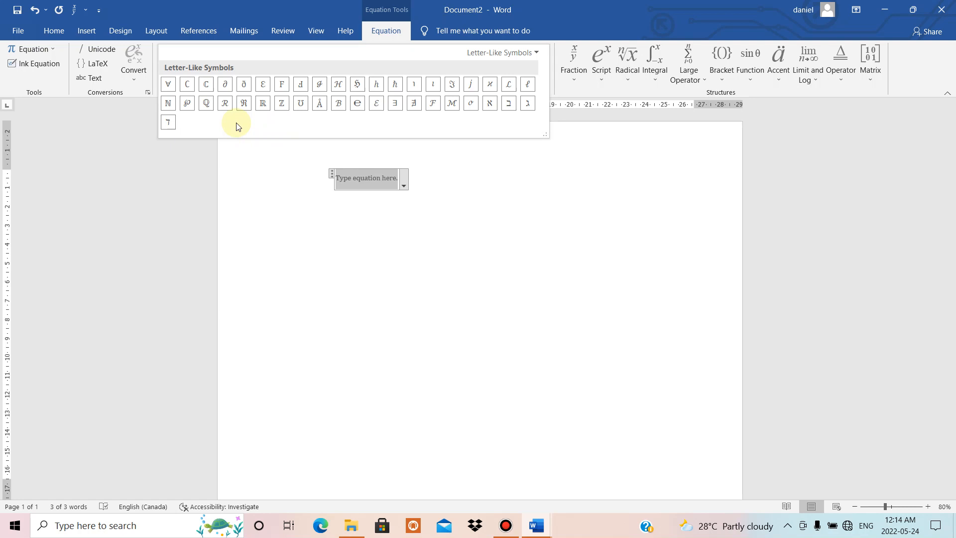
{"action": "left_click", "coordinate": [531, 56]}
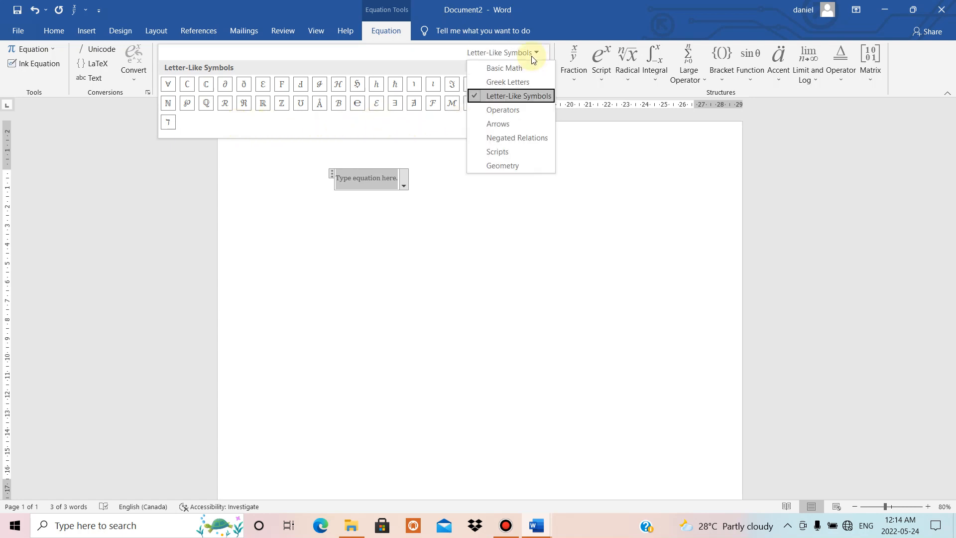
{"action": "left_click", "coordinate": [513, 110]}
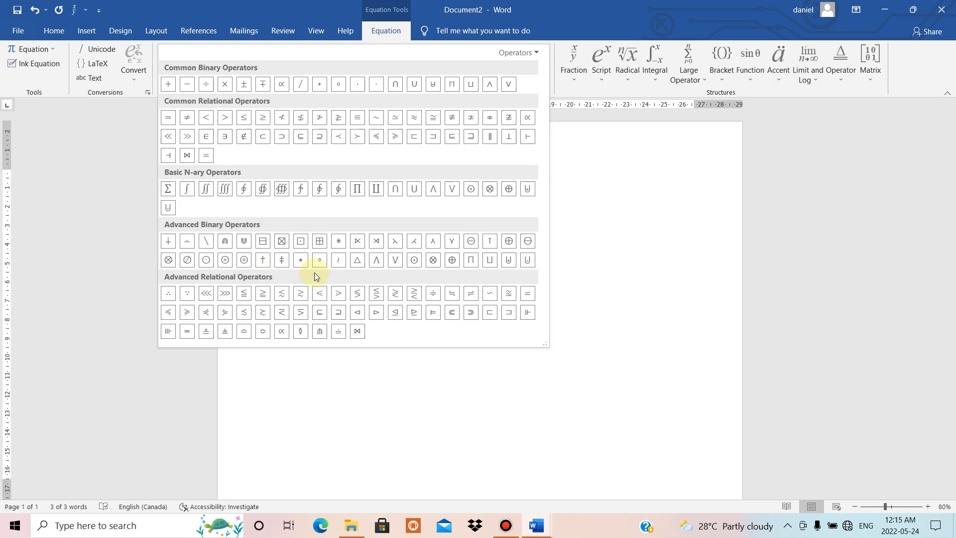
{"action": "left_click", "coordinate": [528, 53]}
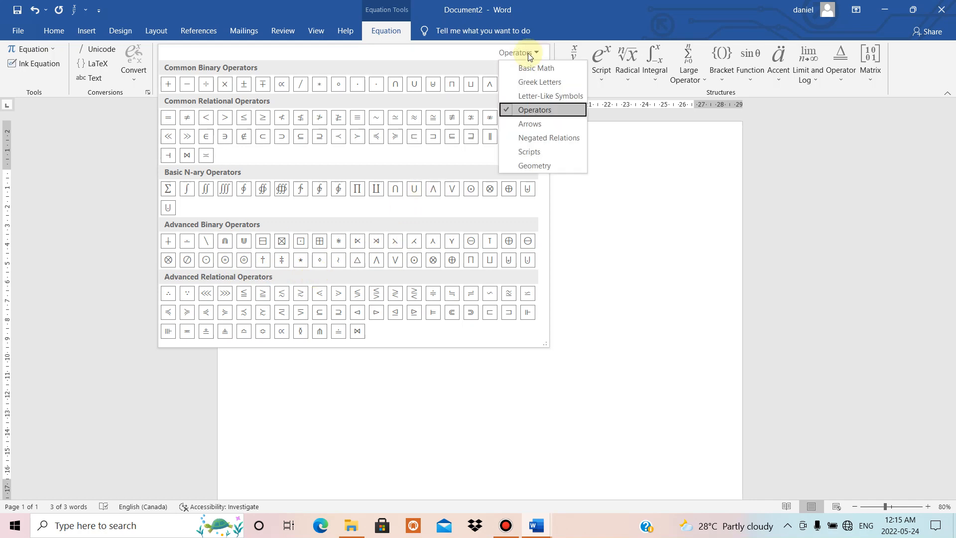
{"action": "left_click", "coordinate": [528, 124]}
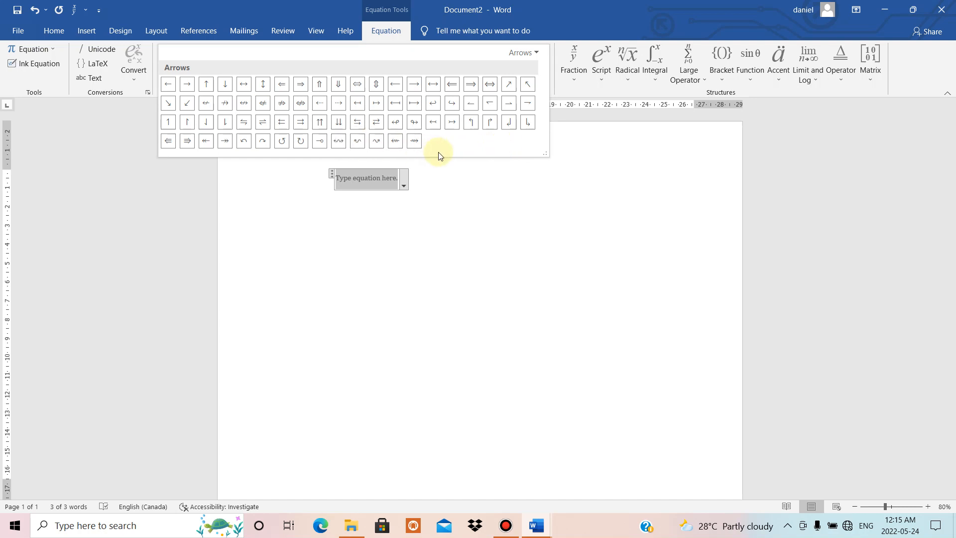
- Browse the equation symbol sets for Negated Relations, Scripts and Geometry
{"action": "left_click", "coordinate": [525, 53]}
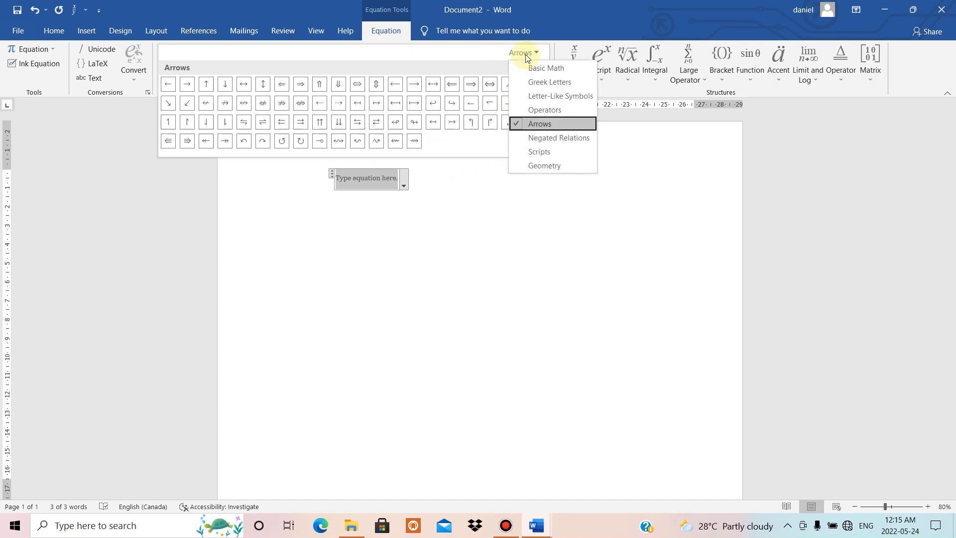
{"action": "left_click", "coordinate": [549, 140]}
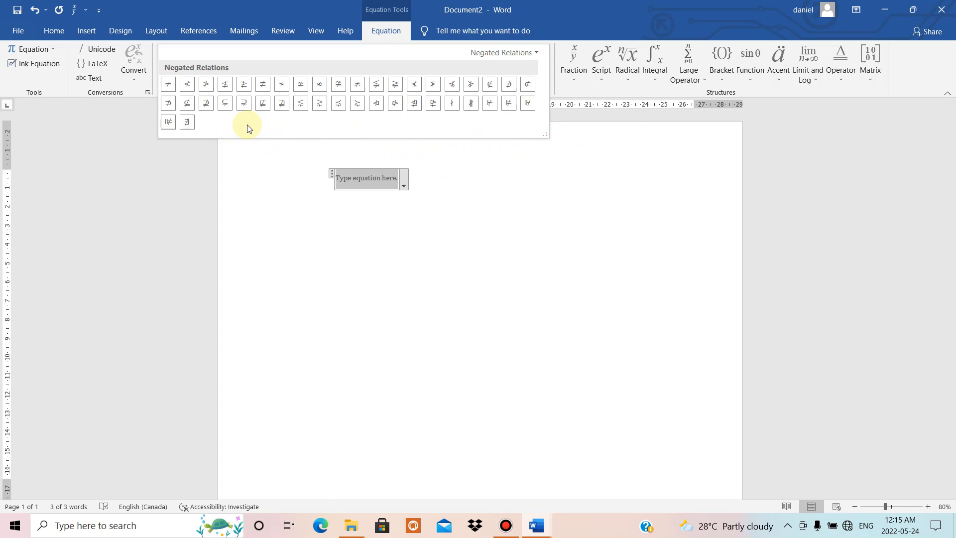
{"action": "left_click", "coordinate": [527, 59]}
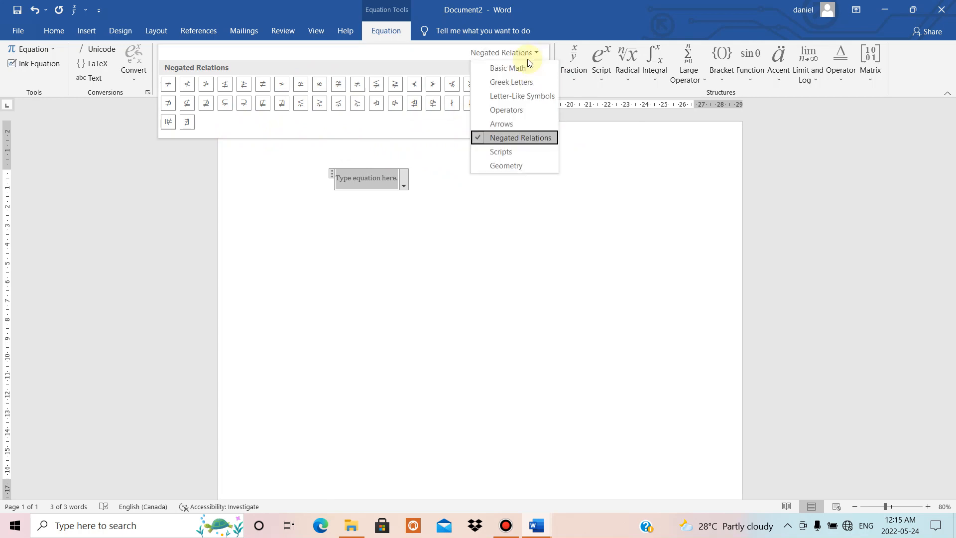
{"action": "left_click", "coordinate": [511, 153]}
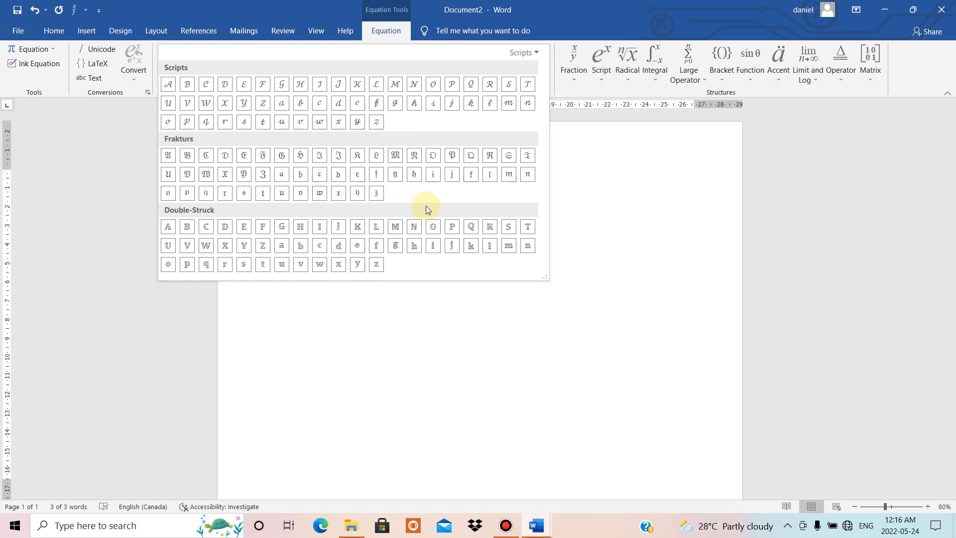
{"action": "left_click", "coordinate": [532, 56]}
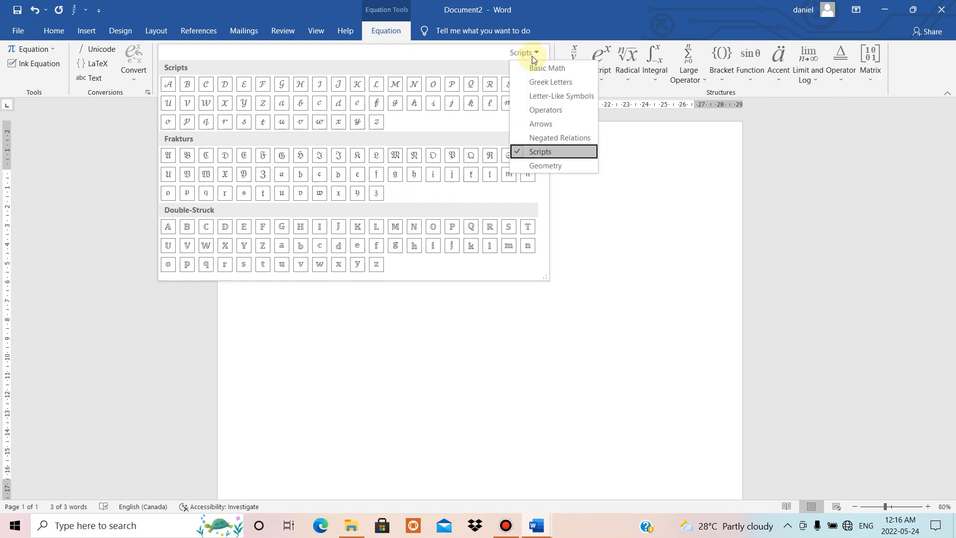
{"action": "left_click", "coordinate": [535, 166]}
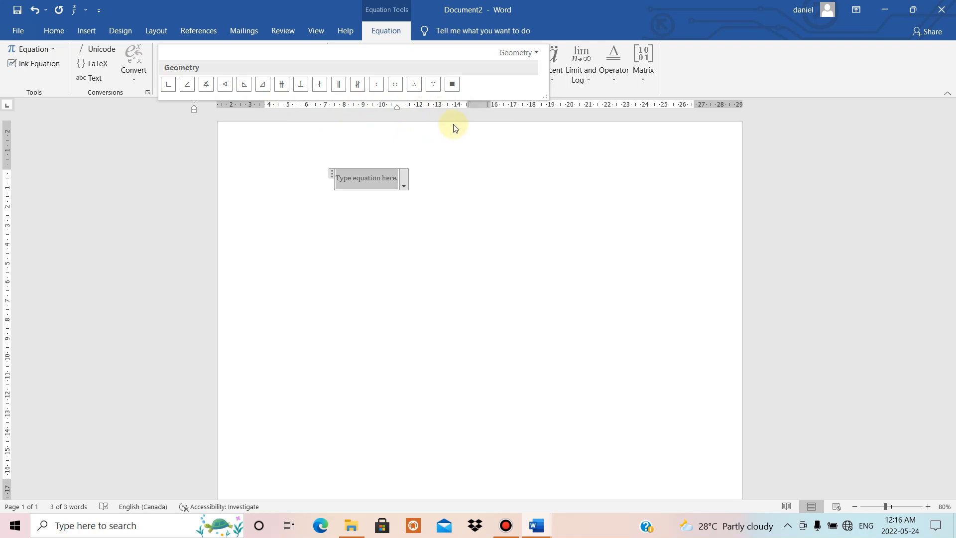
{"action": "left_click", "coordinate": [530, 53]}
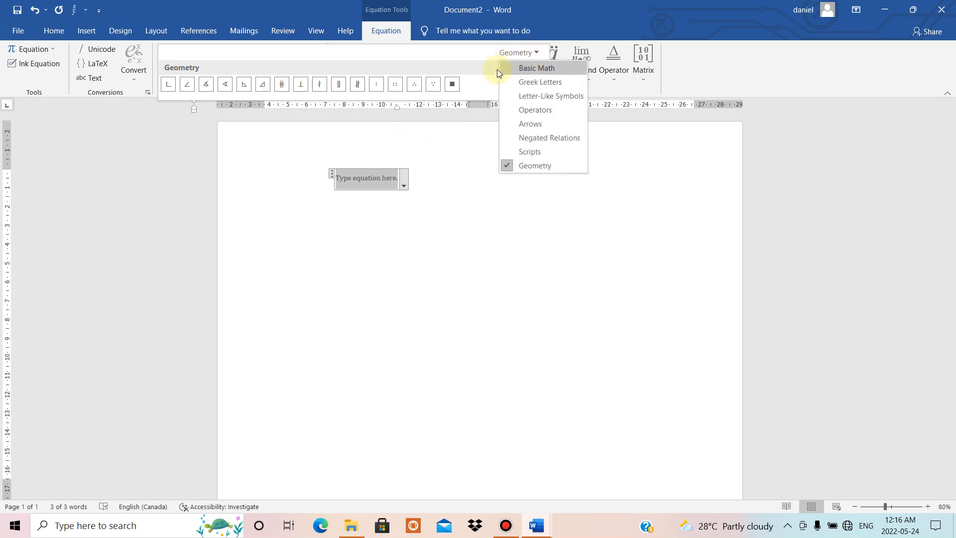
{"action": "left_click", "coordinate": [465, 161]}
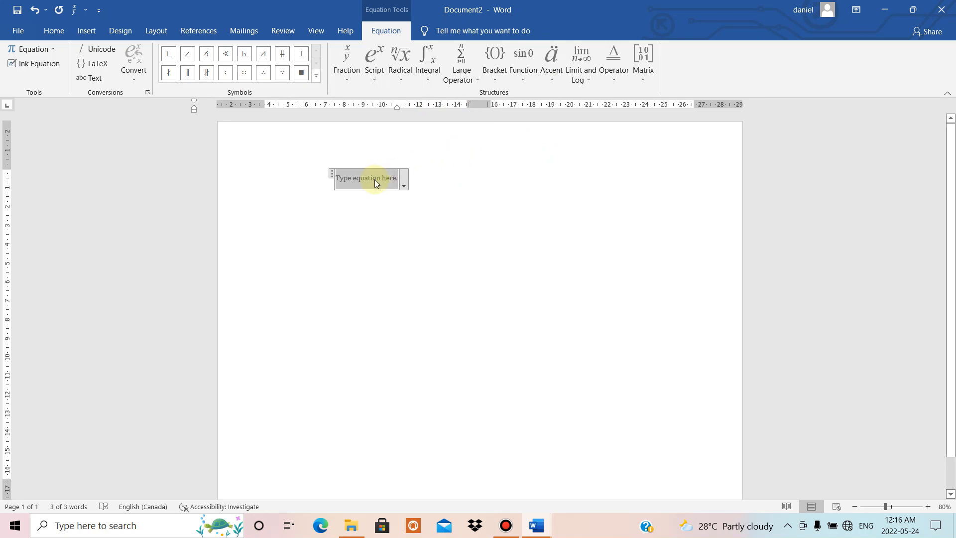
- Restore the blank document window to its smaller size beside the Fractions reference document and extend its height down to the taskbar
{"action": "left_click", "coordinate": [913, 10]}
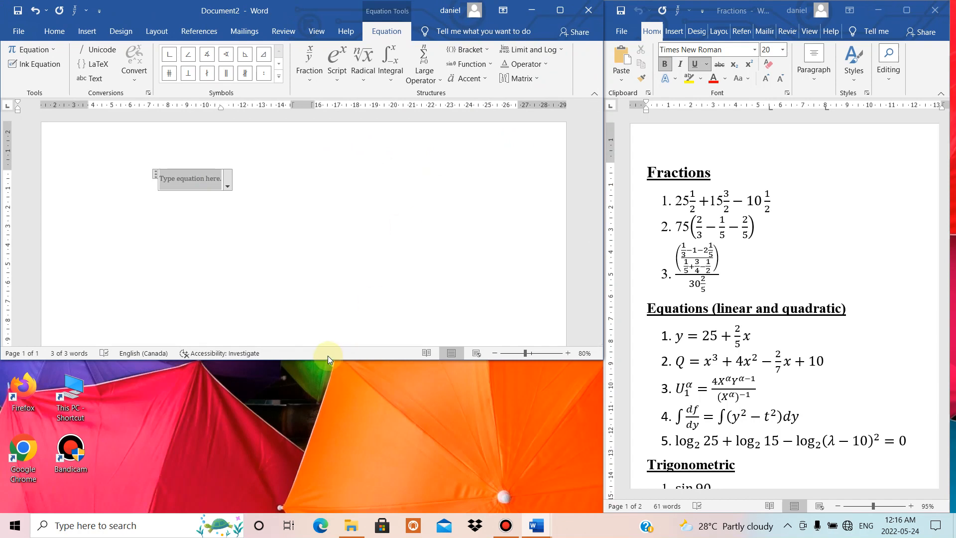
{"action": "left_click_drag", "start_coordinate": [326, 359], "coordinate": [348, 512]}
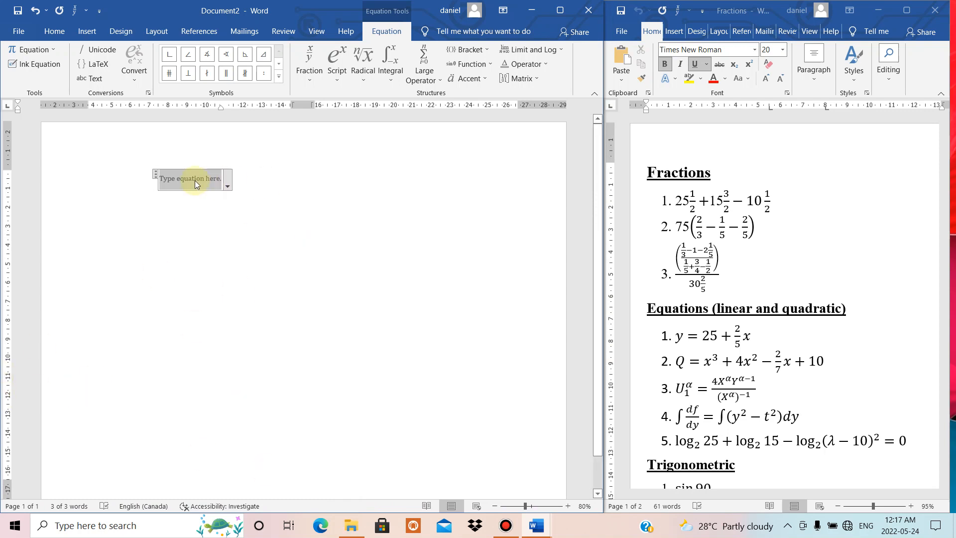
- Delete the empty equation placeholder and write the heading FRACTIONS, followed by a new line
{"action": "key", "text": "BackSpace"}
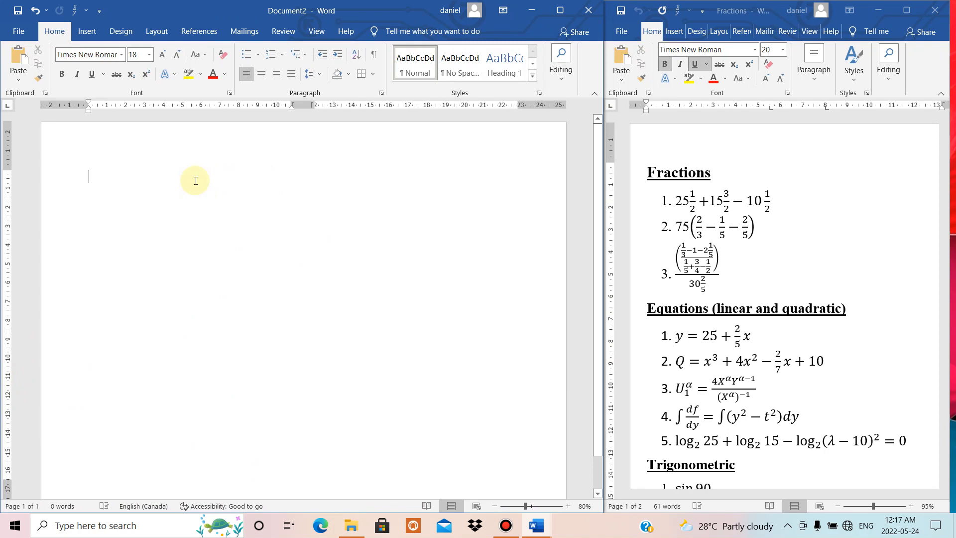
{"action": "type", "text": "FRA"}
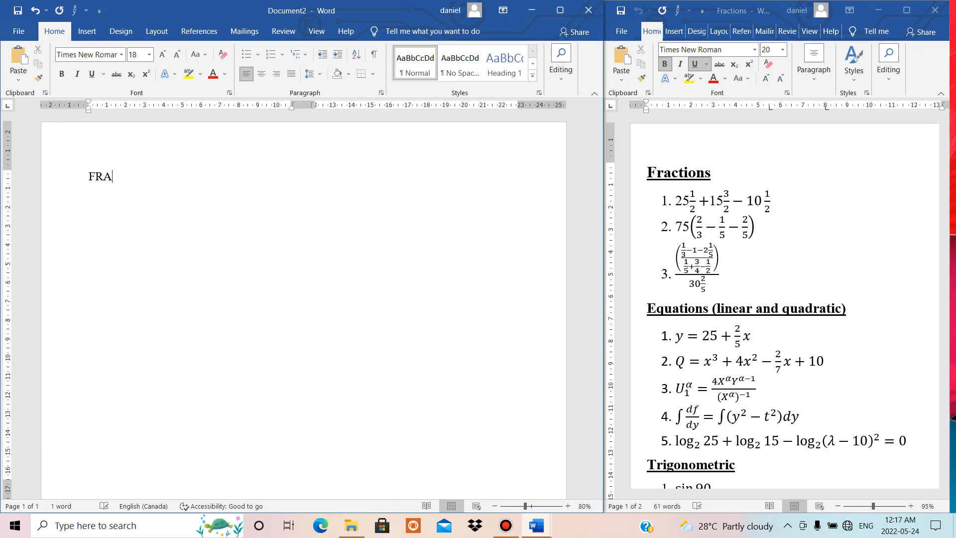
{"action": "type", "text": "CTIONS"}
{"action": "key", "text": "Return"}
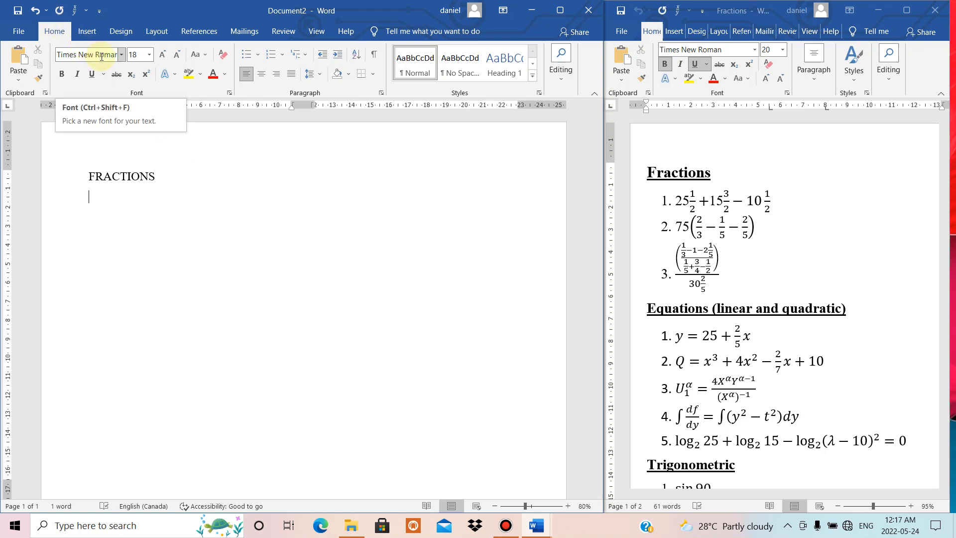
{"action": "left_click", "coordinate": [86, 33]}
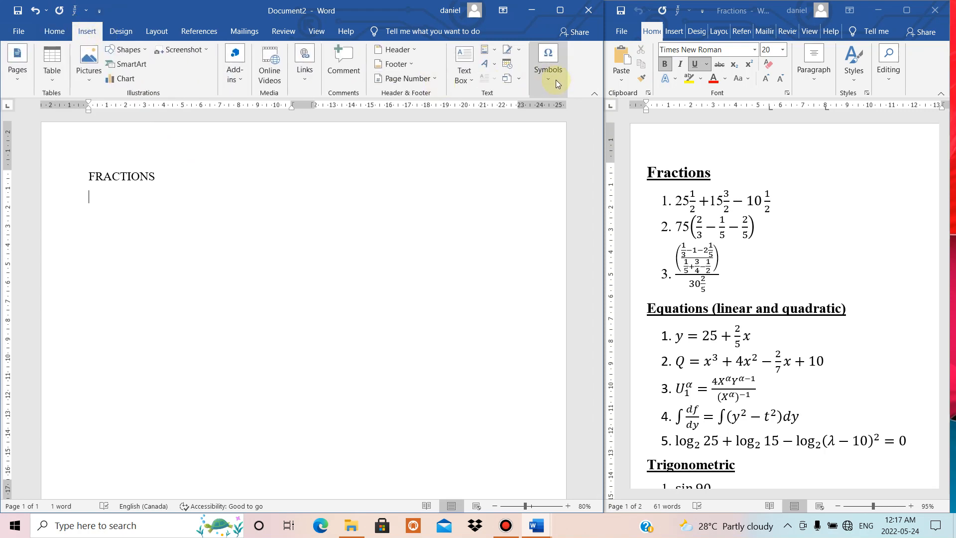
{"action": "left_click", "coordinate": [557, 82]}
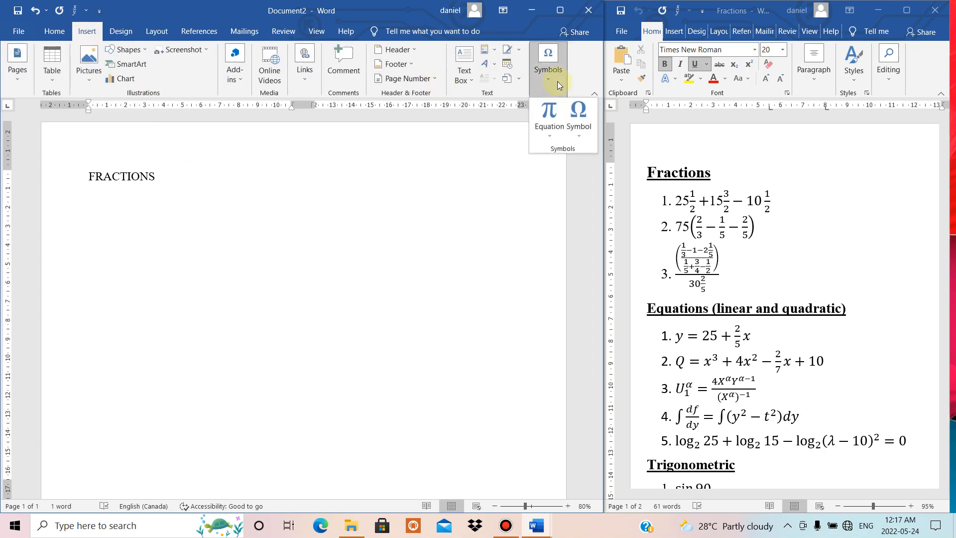
{"action": "left_click", "coordinate": [551, 114]}
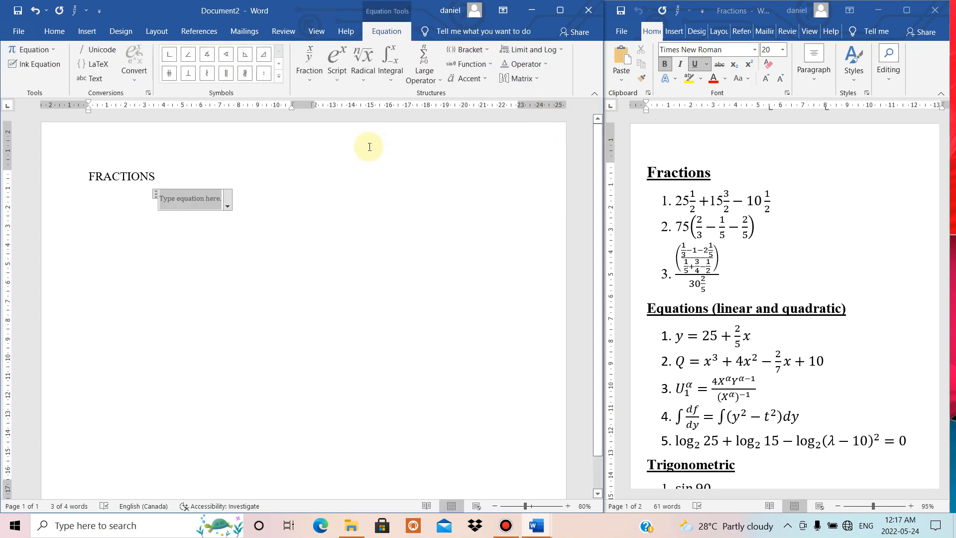
{"action": "left_click", "coordinate": [57, 39]}
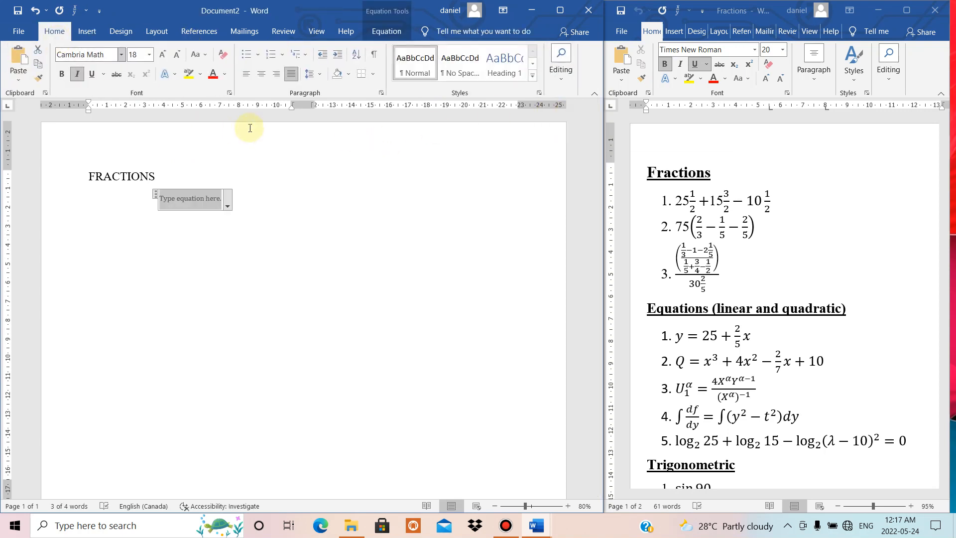
{"action": "left_click", "coordinate": [246, 77]}
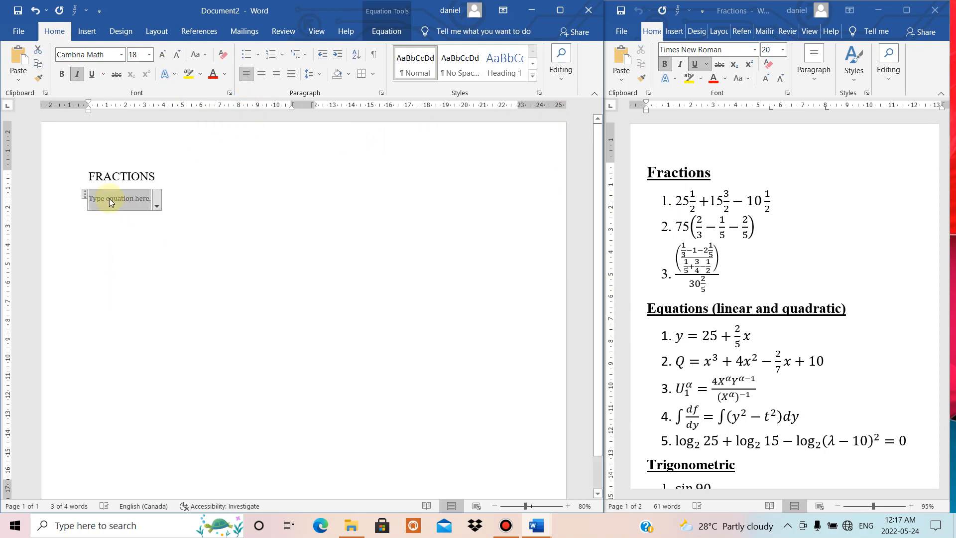
{"action": "key", "text": "BackSpace"}
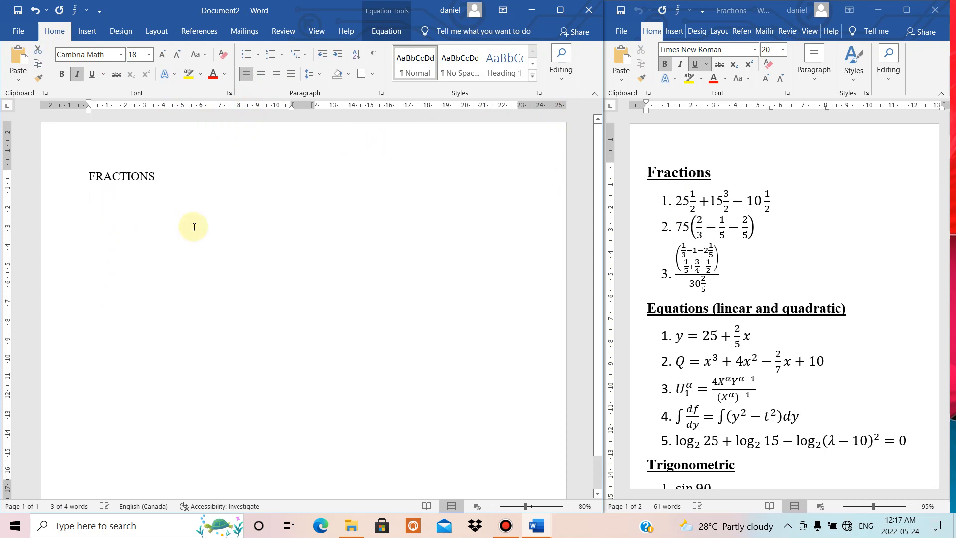
- Start numbered list item 1 below the FRACTIONS heading and insert a blank equation in it
{"action": "type", "text": "1."}
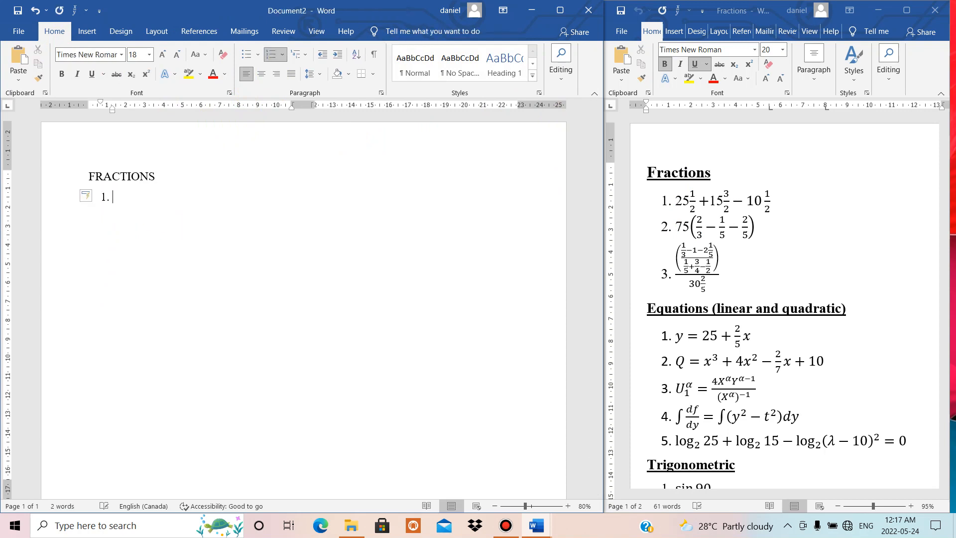
{"action": "left_click", "coordinate": [87, 31]}
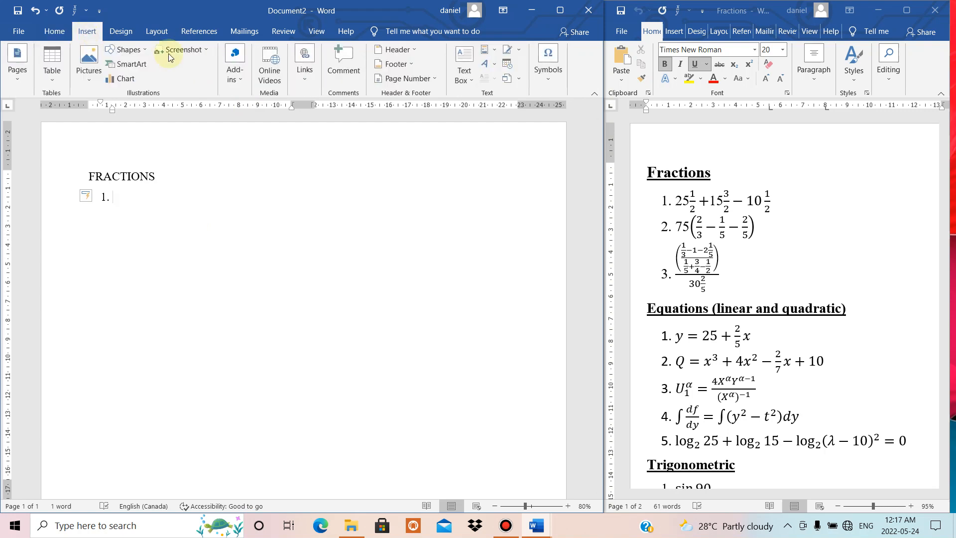
{"action": "left_click", "coordinate": [537, 79]}
{"action": "left_click", "coordinate": [548, 112]}
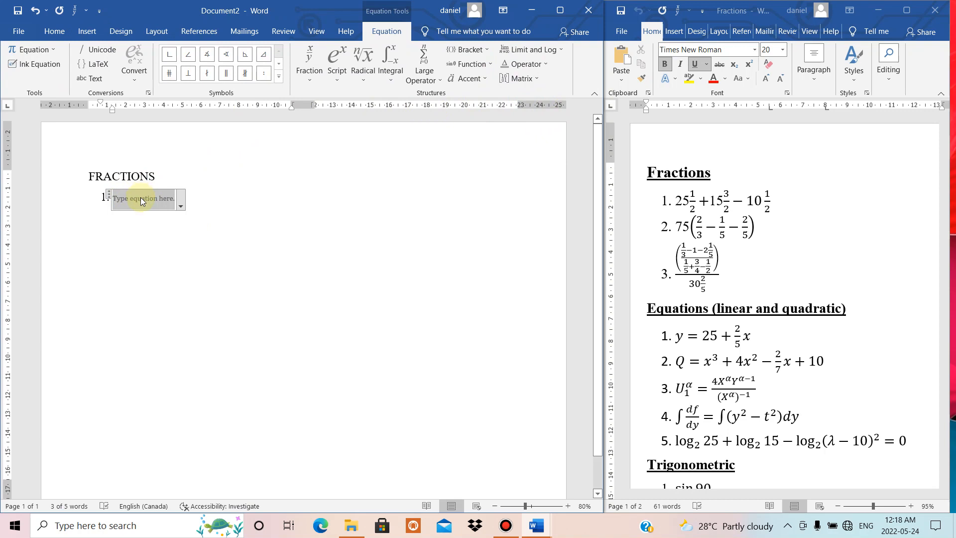
- Enter 25 in the equation, add a stacked fraction 1/2 after it and follow it with a plus sign
{"action": "type", "text": "25"}
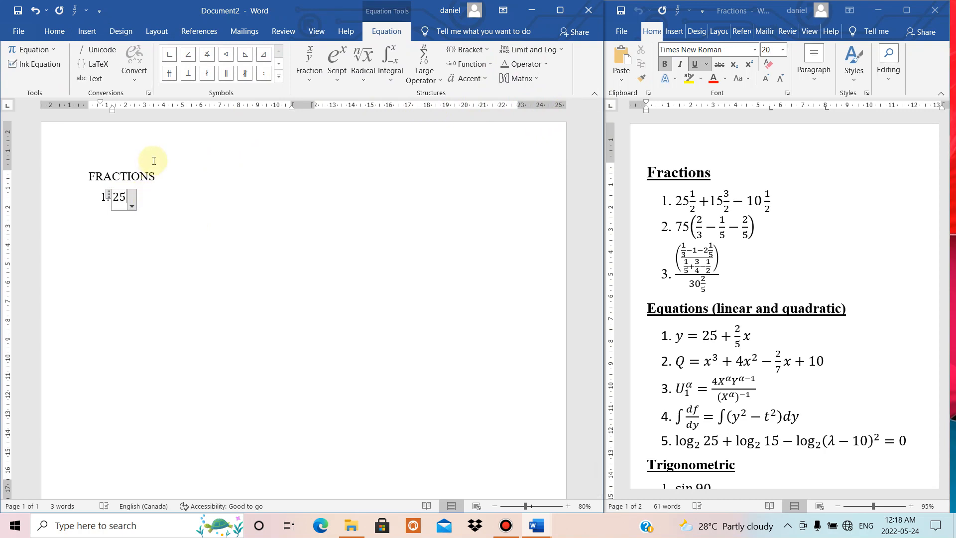
{"action": "left_click", "coordinate": [312, 61]}
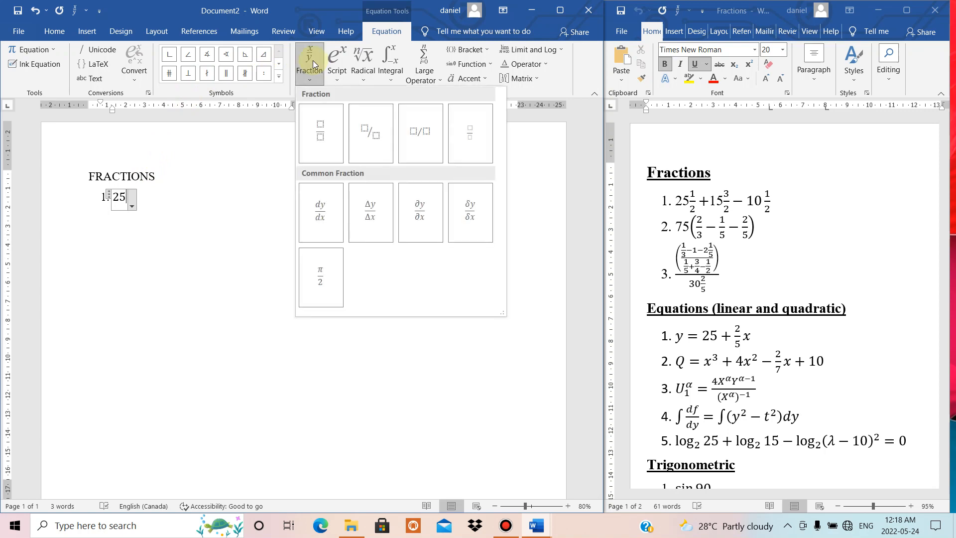
{"action": "left_click", "coordinate": [321, 126]}
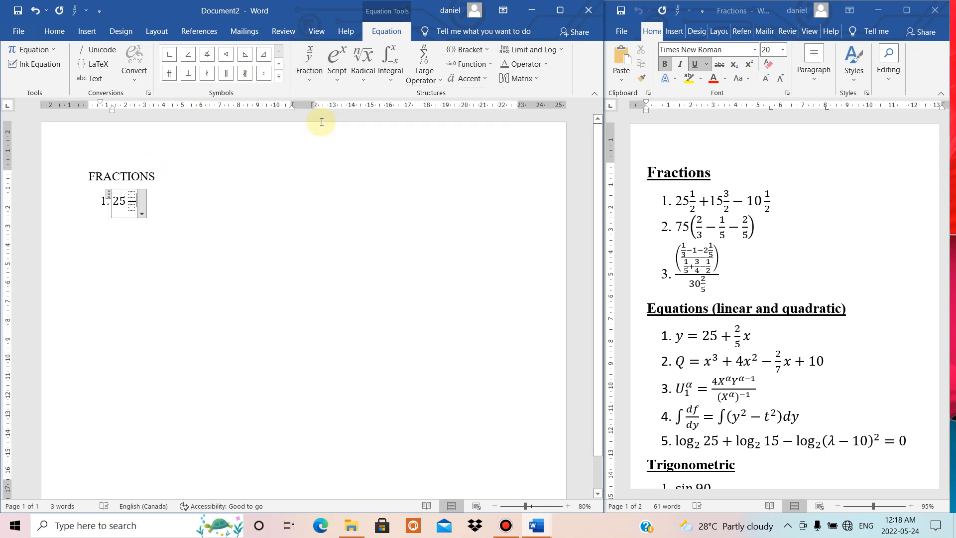
{"action": "key", "text": "Left"}
{"action": "key", "text": "Left"}
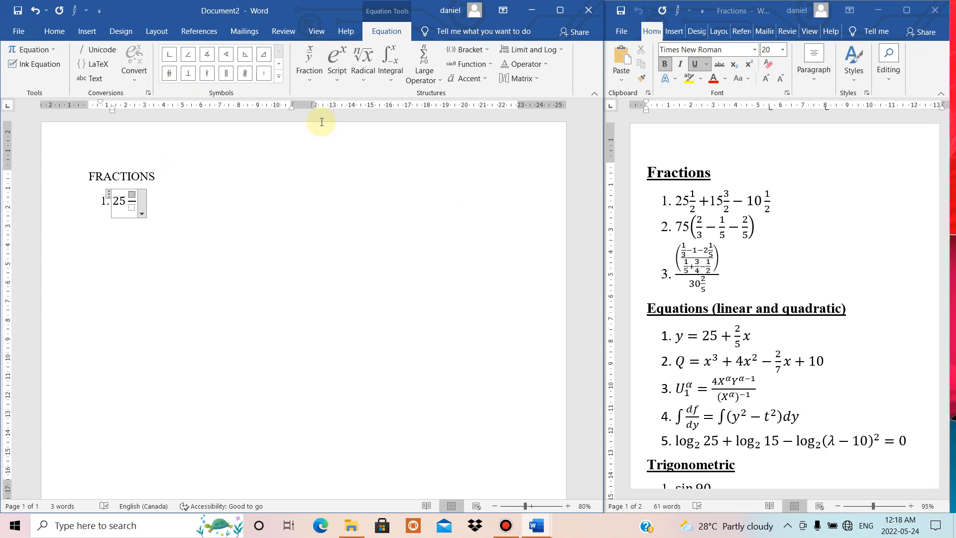
{"action": "type", "text": "1/"}
{"action": "key", "text": "Down"}
{"action": "type", "text": "2"}
{"action": "key", "text": "Right"}
{"action": "type", "text": "+ "}
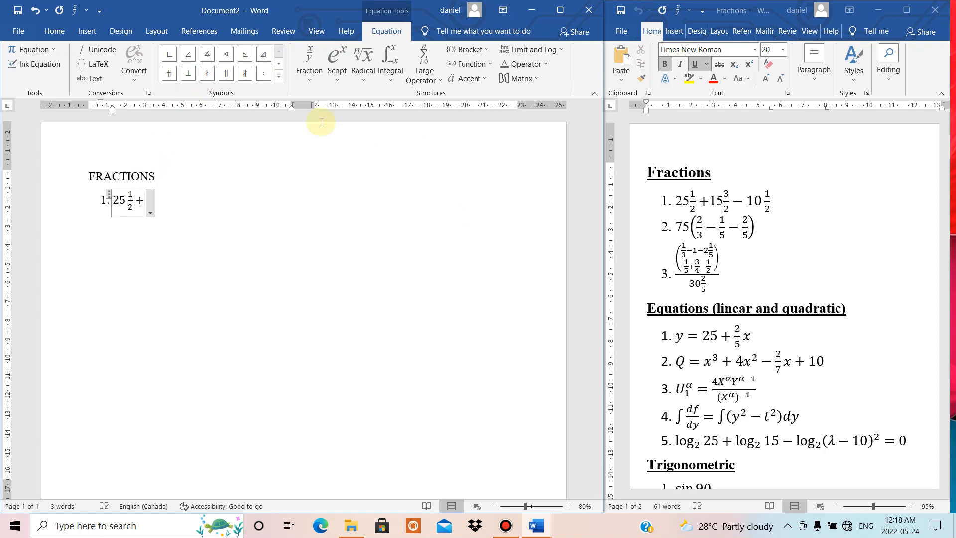
- Continue the equation with 15 and a stacked fraction 3/2, followed by a minus sign
{"action": "type", "text": "15"}
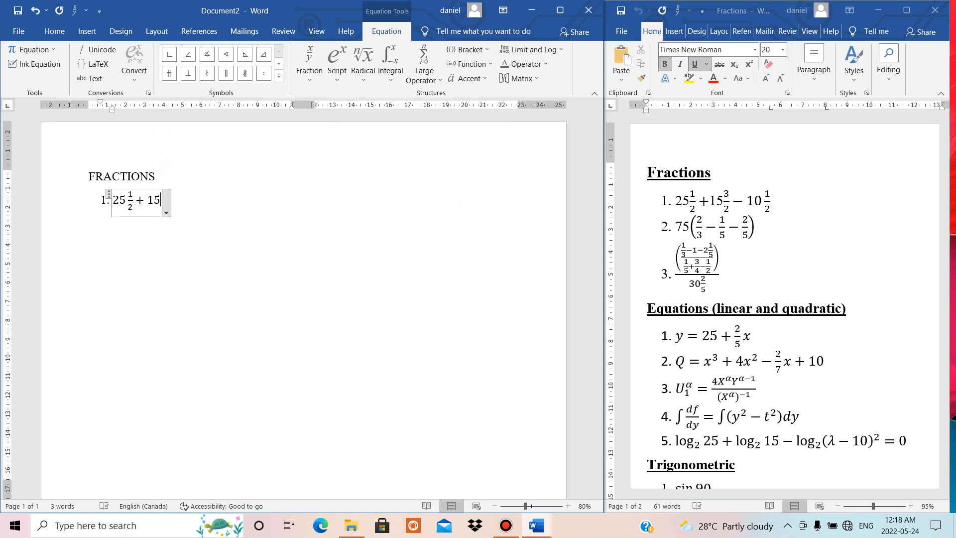
{"action": "left_click", "coordinate": [317, 53]}
{"action": "left_click", "coordinate": [322, 123]}
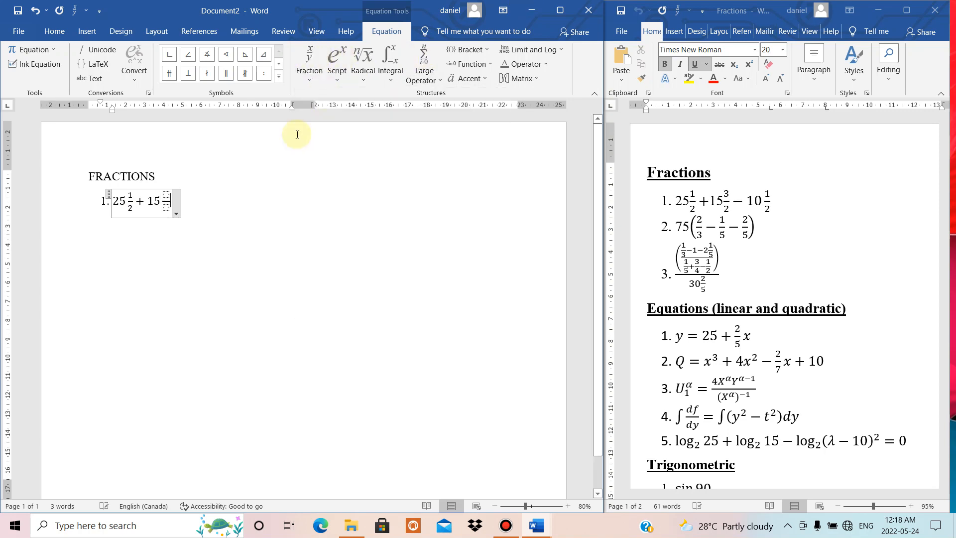
{"action": "key", "text": "Left"}
{"action": "type", "text": "3"}
{"action": "key", "text": "Down"}
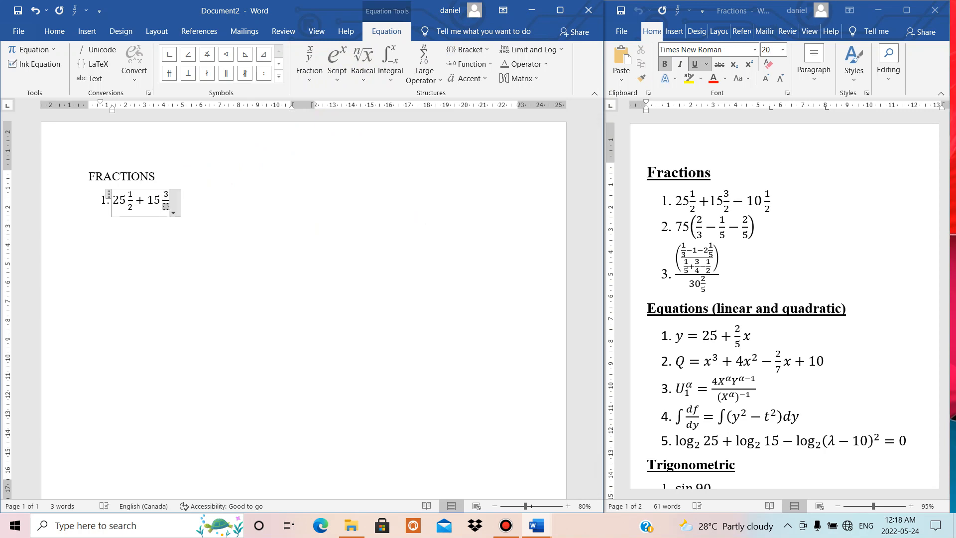
{"action": "type", "text": "2"}
{"action": "key", "text": "Right"}
{"action": "type", "text": "-"}
- Complete the equation with 10 and a stacked fraction 1/2, and leave the equation
{"action": "type", "text": "10"}
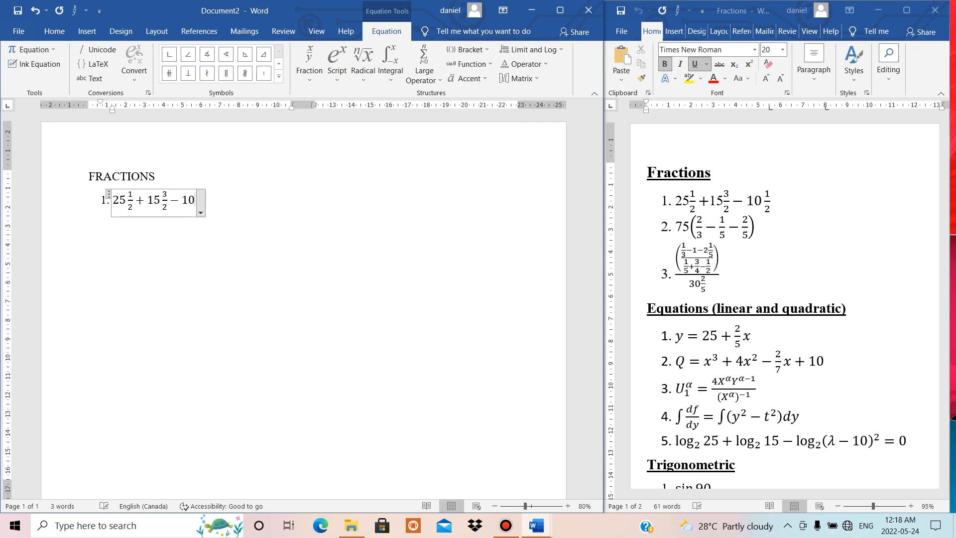
{"action": "left_click", "coordinate": [309, 64]}
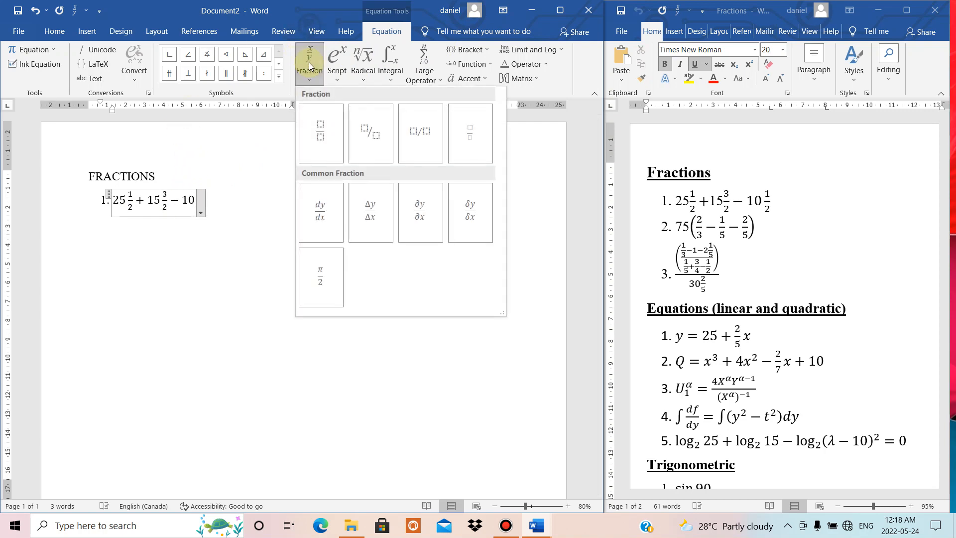
{"action": "left_click", "coordinate": [324, 131]}
{"action": "key", "text": "Left"}
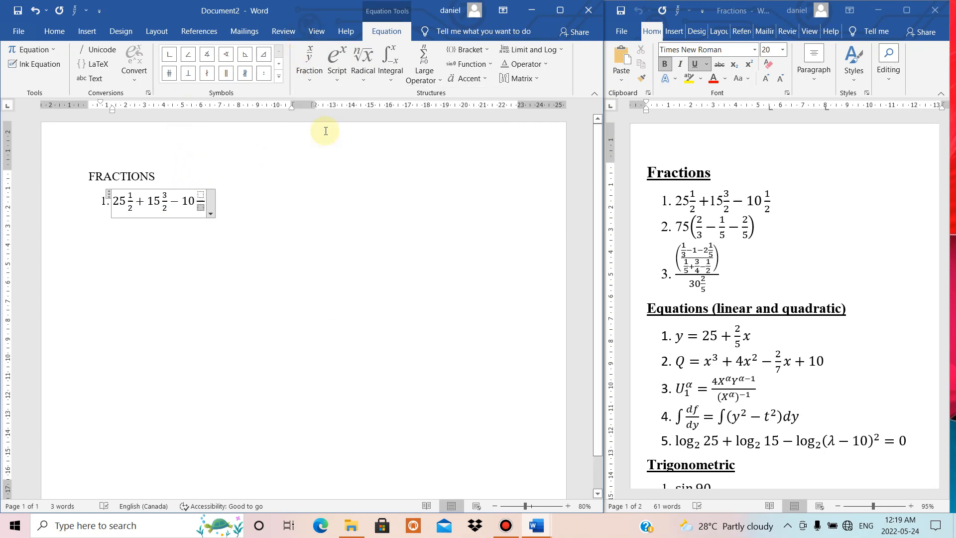
{"action": "key", "text": "Up"}
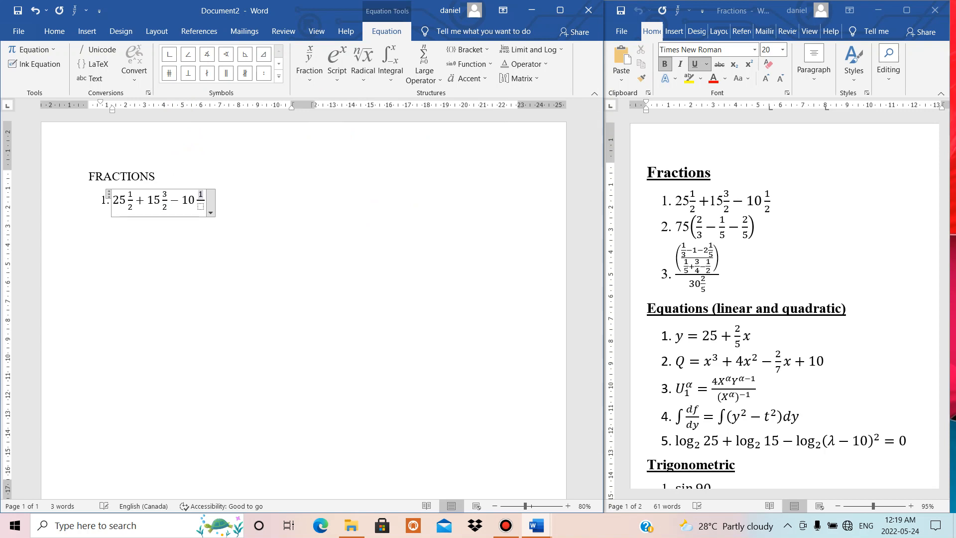
{"action": "type", "text": "1"}
{"action": "key", "text": "Down"}
{"action": "type", "text": "2"}
{"action": "left_click", "coordinate": [232, 206]}
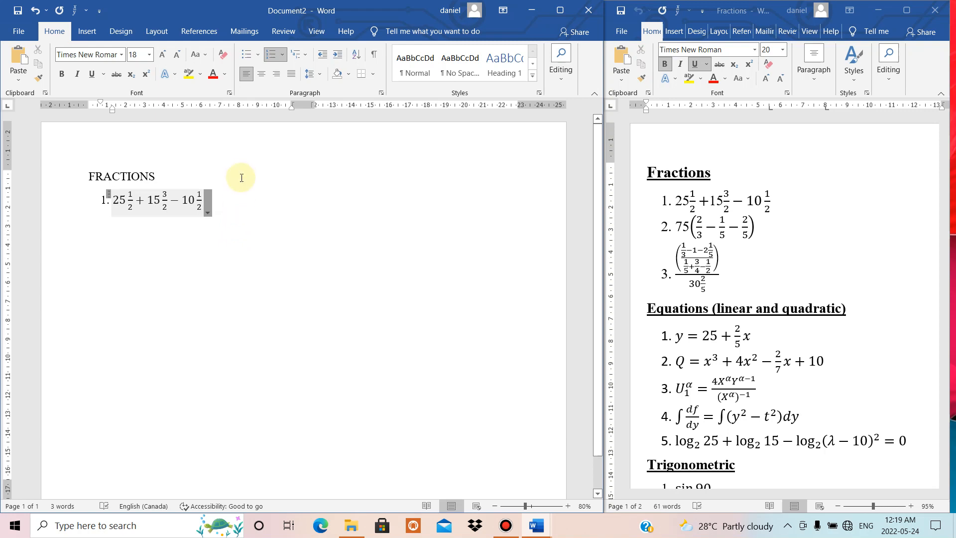
- Start numbered list item 2 under the FRACTIONS heading and enter 75 in a new equation
{"action": "left_click", "coordinate": [183, 200]}
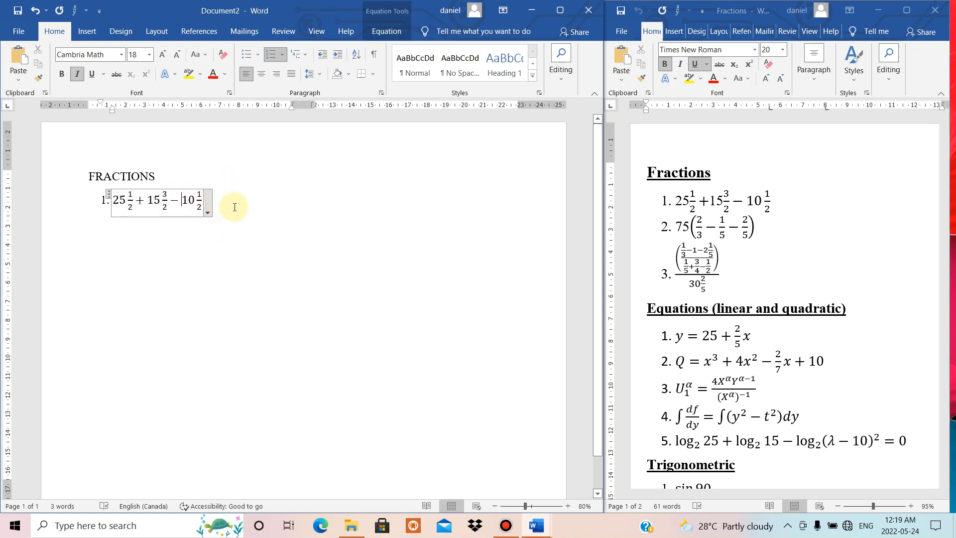
{"action": "right_click", "coordinate": [234, 207]}
{"action": "key", "text": "Return"}
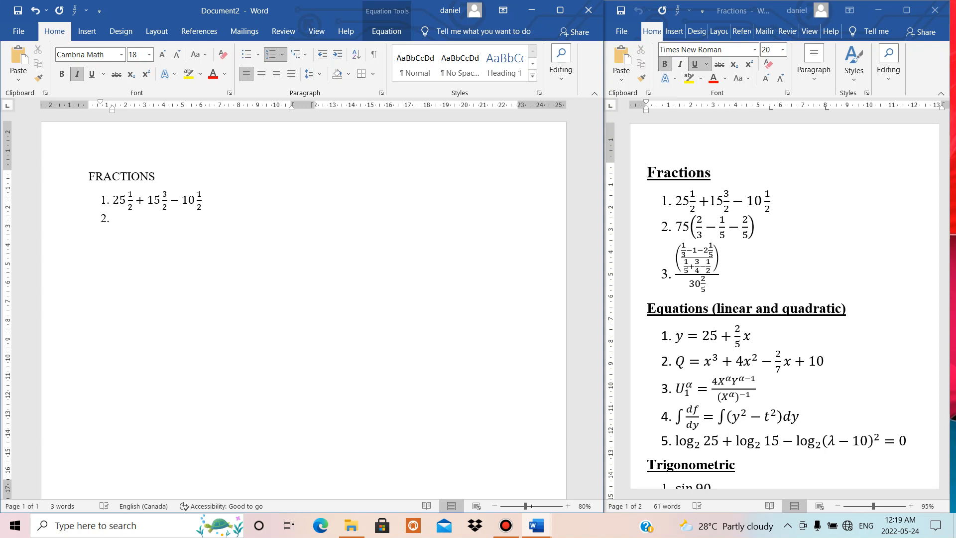
{"action": "key", "text": "alt+equal"}
{"action": "type", "text": "75"}
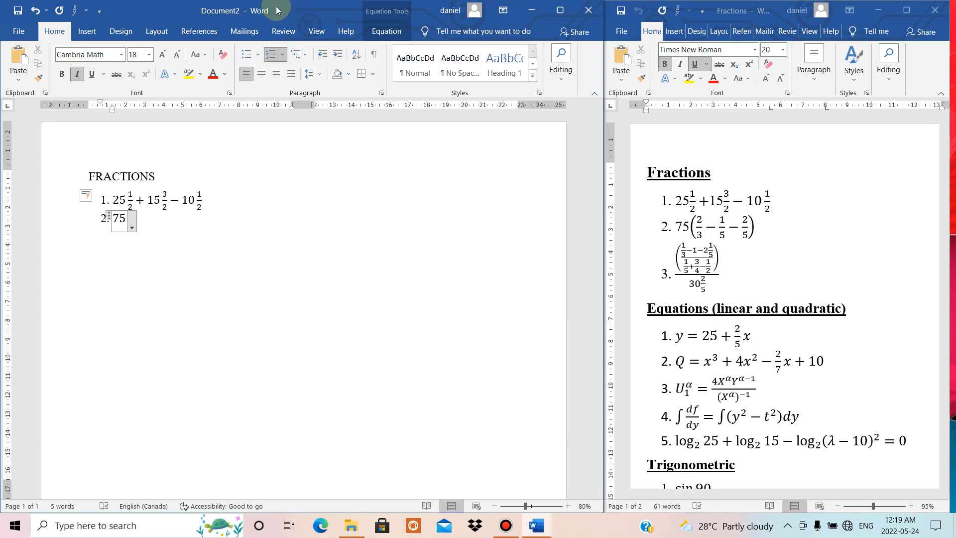
- Add an empty pair of round brackets after 75 in the item 2 equation
{"action": "left_click", "coordinate": [93, 31]}
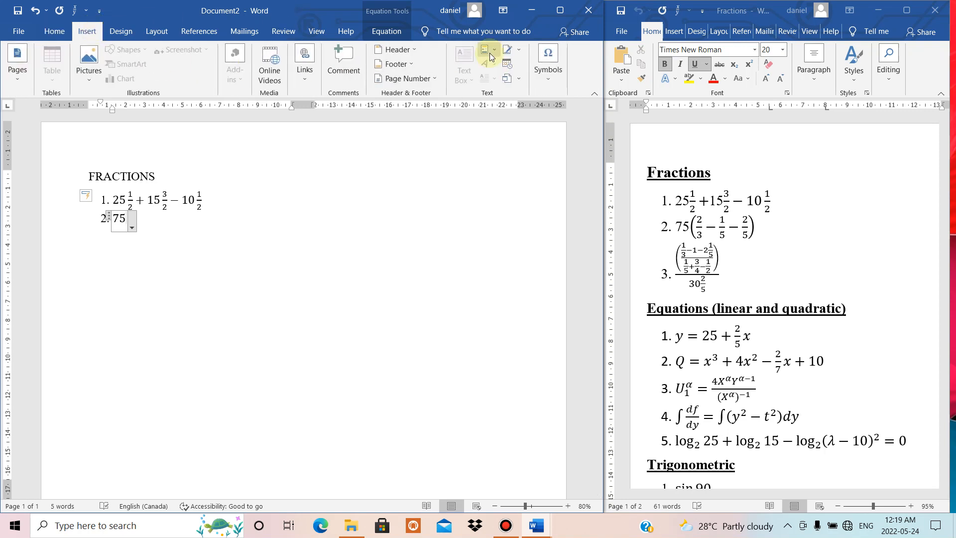
{"action": "left_click", "coordinate": [549, 74]}
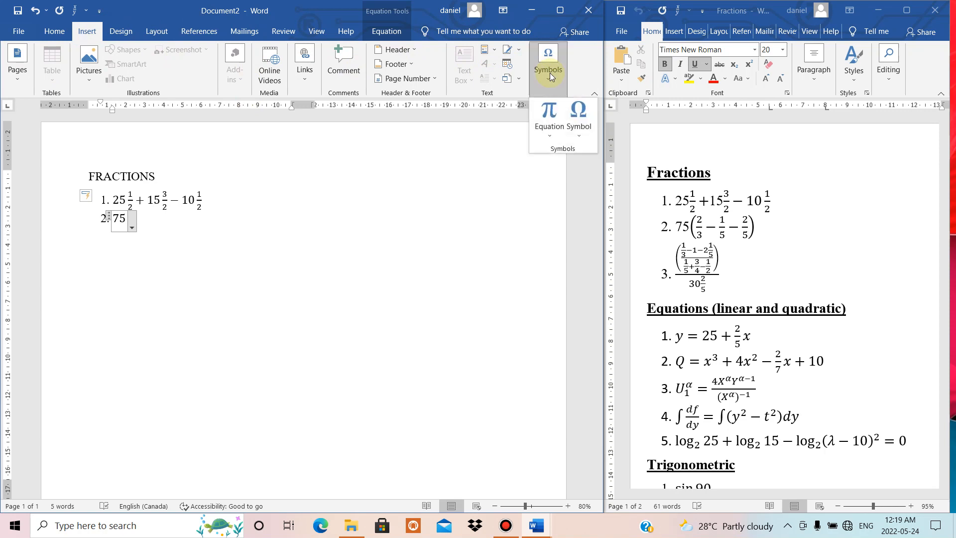
{"action": "left_click", "coordinate": [554, 118]}
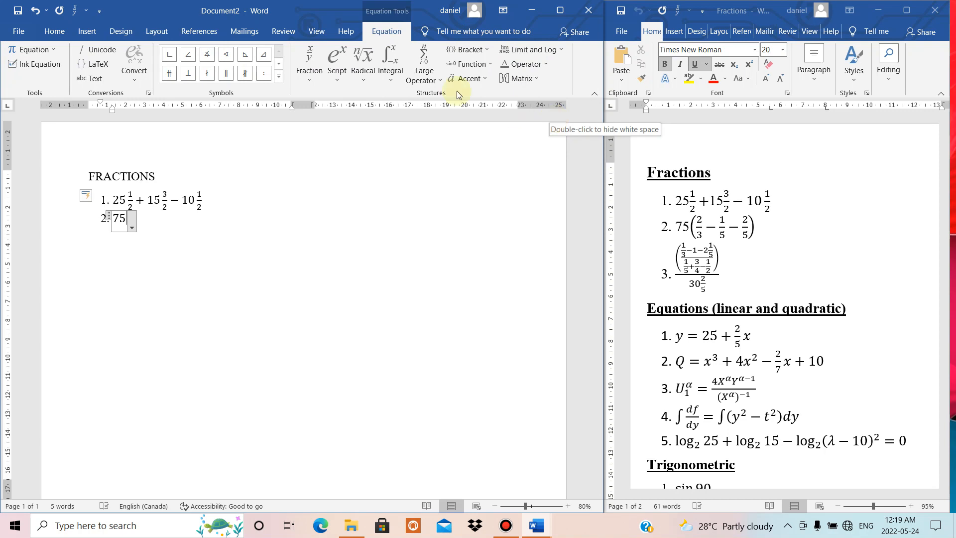
{"action": "left_click", "coordinate": [474, 50]}
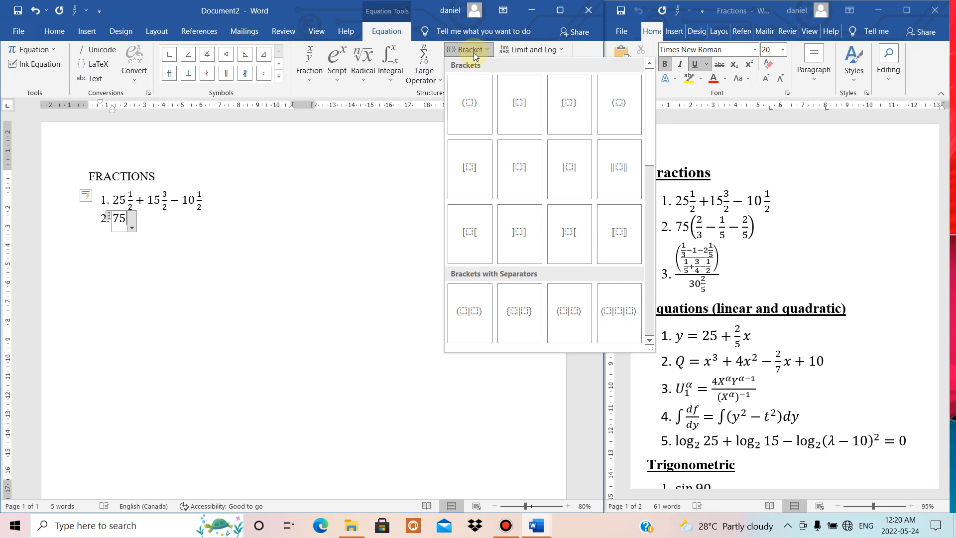
{"action": "left_click", "coordinate": [473, 108]}
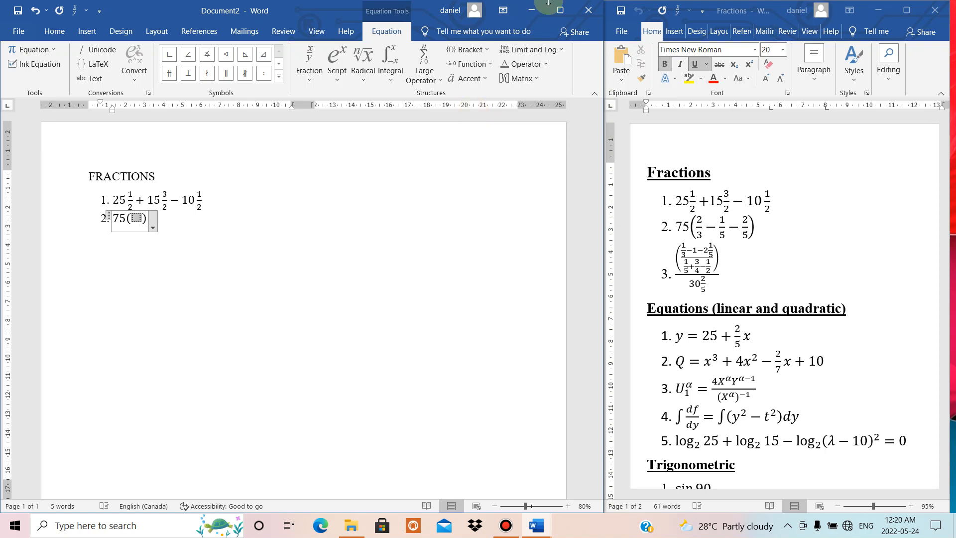
- Insert a stacked fraction 2/3 inside the brackets and follow it with a minus sign
{"action": "left_click", "coordinate": [308, 67]}
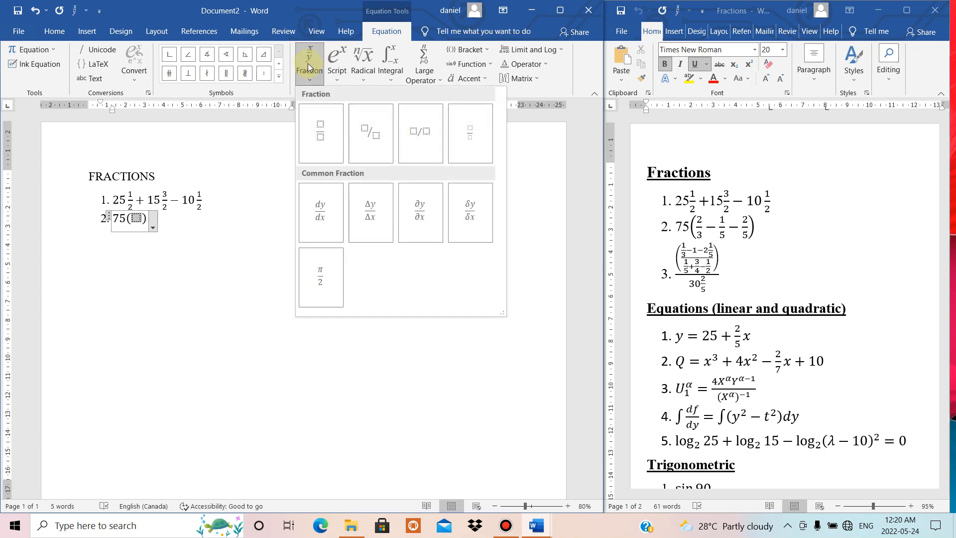
{"action": "left_click", "coordinate": [319, 114]}
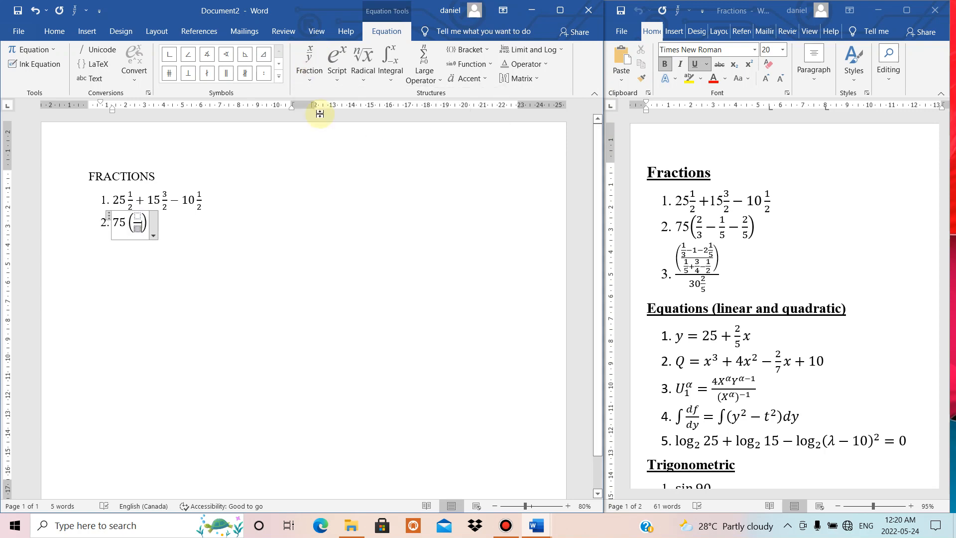
{"action": "type", "text": "2/"}
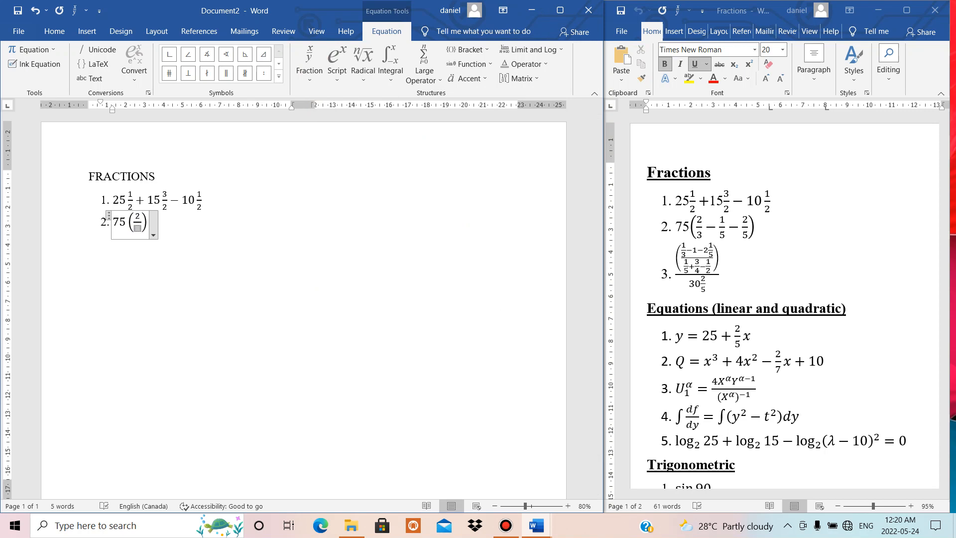
{"action": "type", "text": "3"}
{"action": "key", "text": "Right"}
{"action": "type", "text": "-"}
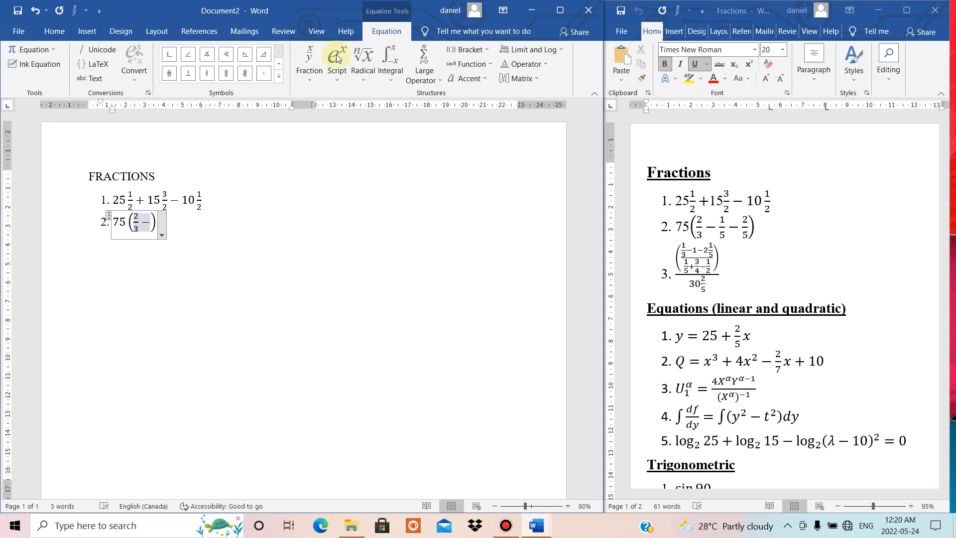
- Continue inside the brackets with a stacked fraction 1/5 followed by another minus sign
{"action": "left_click", "coordinate": [304, 55]}
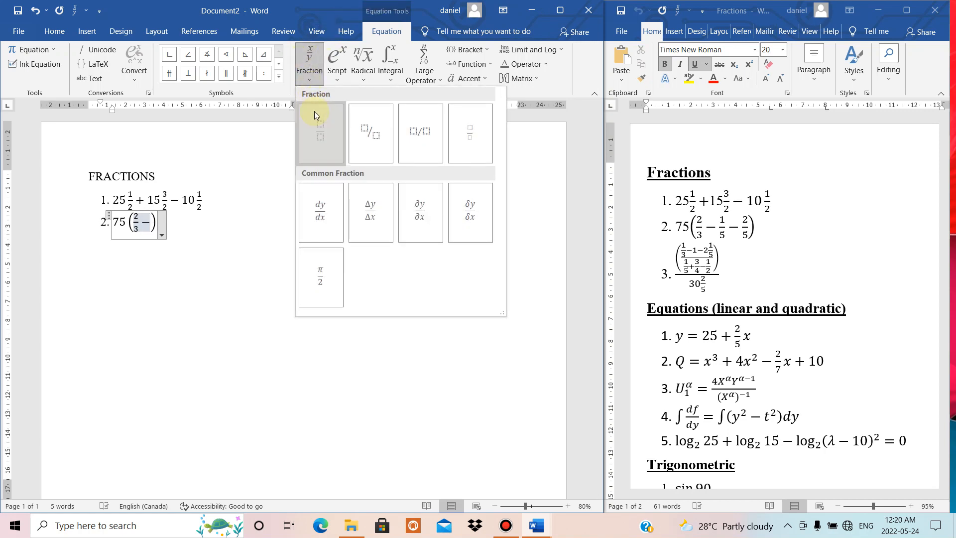
{"action": "left_click", "coordinate": [314, 112]}
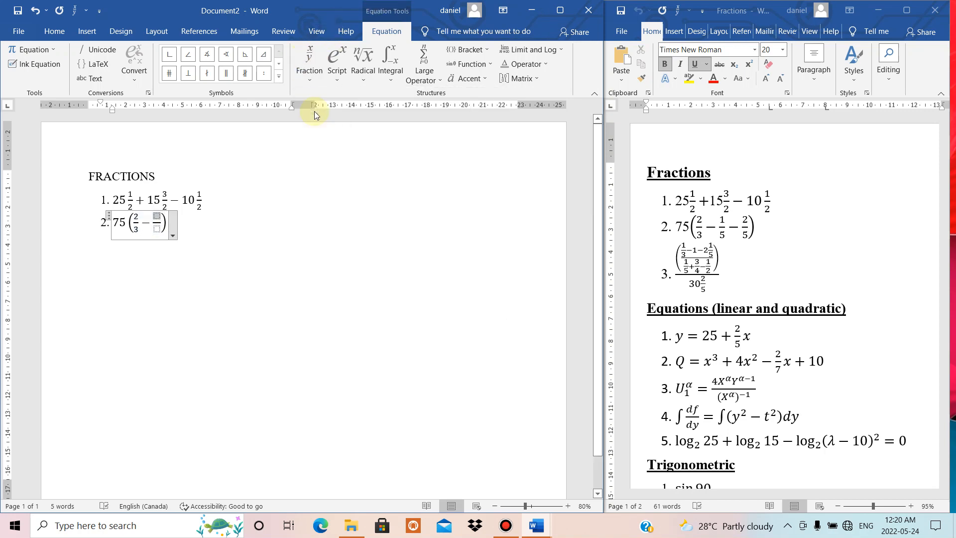
{"action": "type", "text": "1"}
{"action": "key", "text": "Down"}
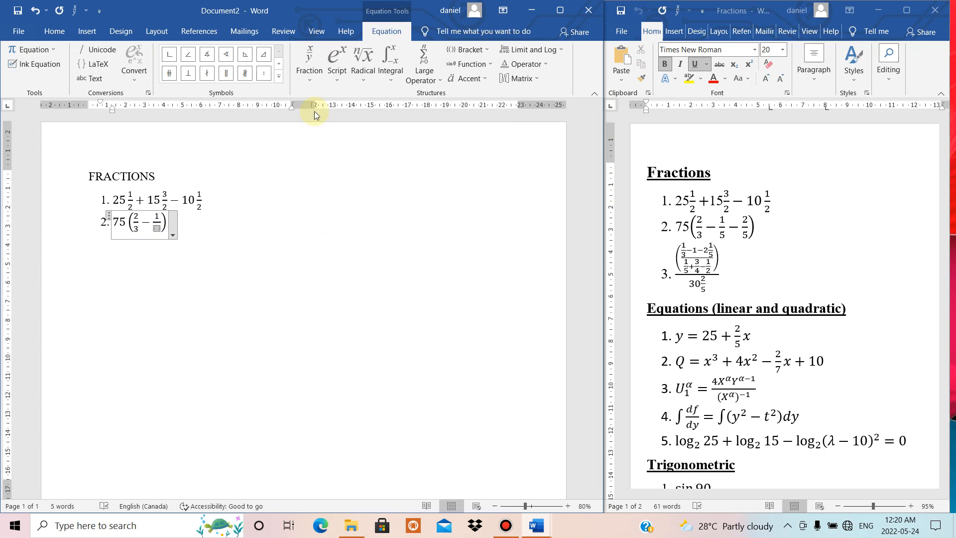
{"action": "type", "text": "5"}
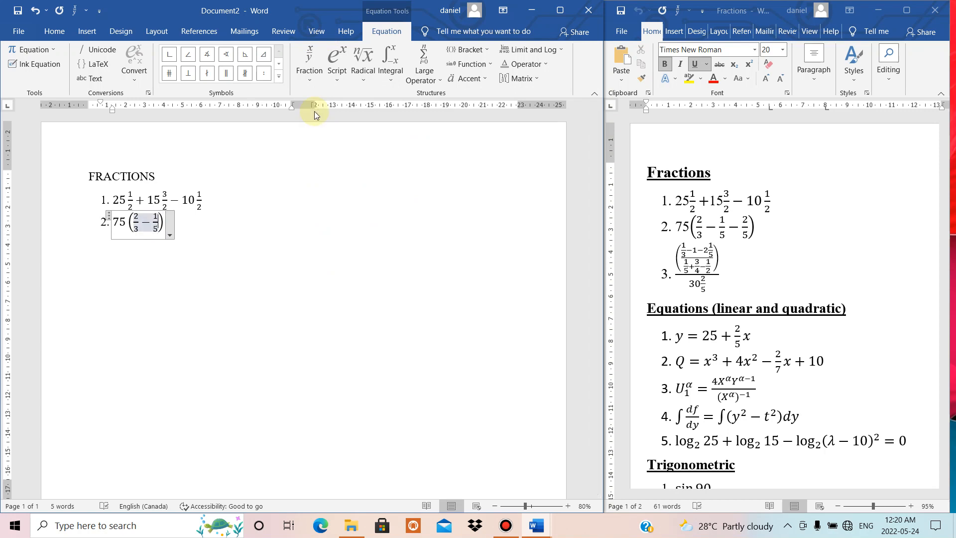
{"action": "type", "text": "-"}
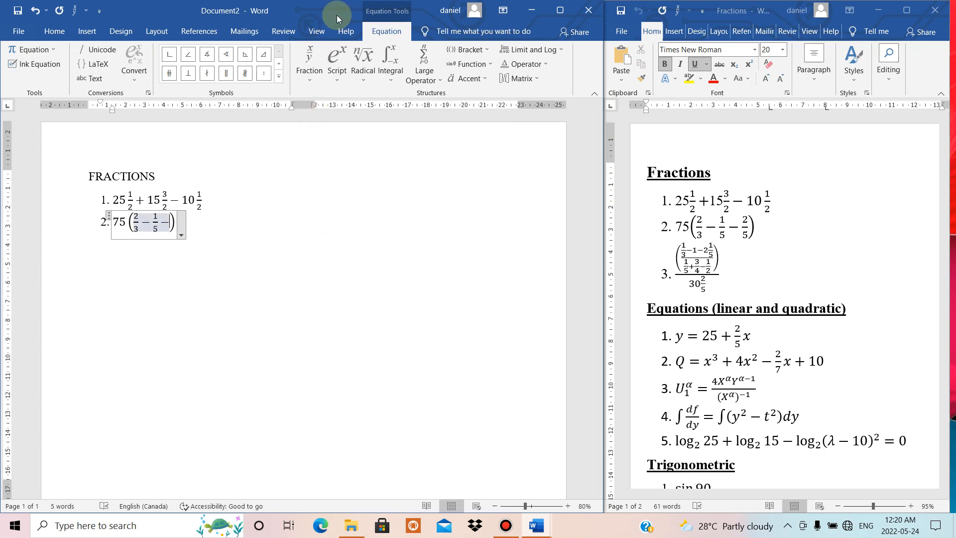
- Complete the bracketed expression with a stacked fraction 2/5, leave the equation and start numbered list item 3
{"action": "left_click", "coordinate": [309, 62]}
{"action": "left_click", "coordinate": [320, 121]}
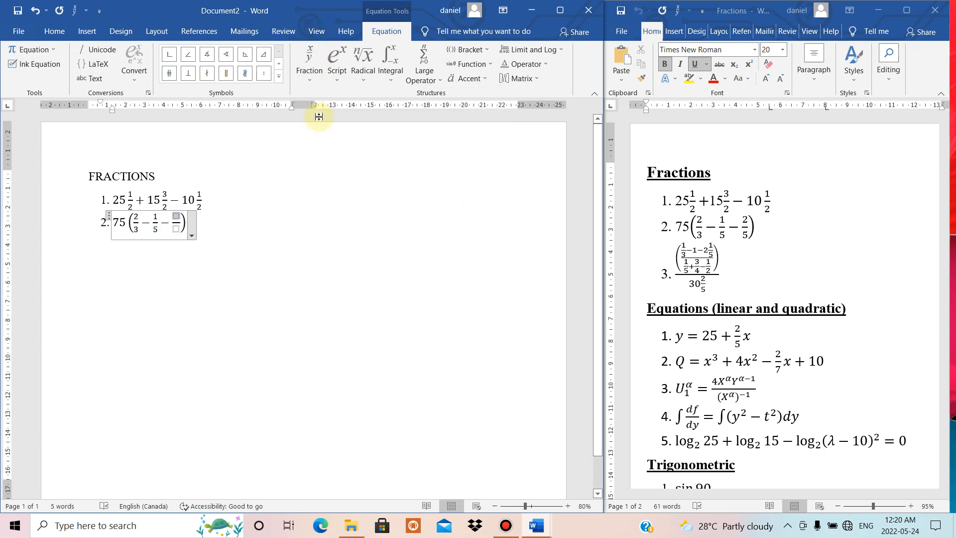
{"action": "type", "text": "2"}
{"action": "key", "text": "Down"}
{"action": "type", "text": "5"}
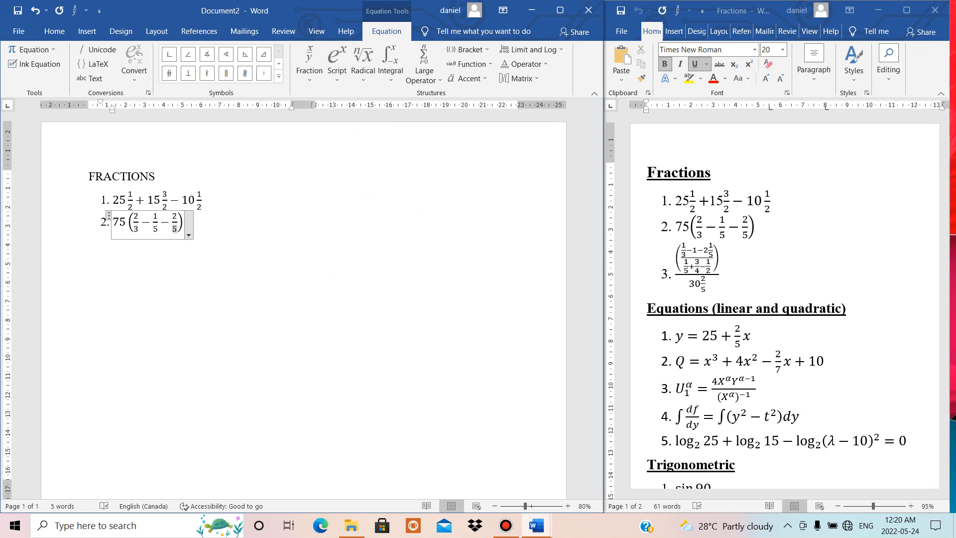
{"action": "left_click", "coordinate": [217, 225]}
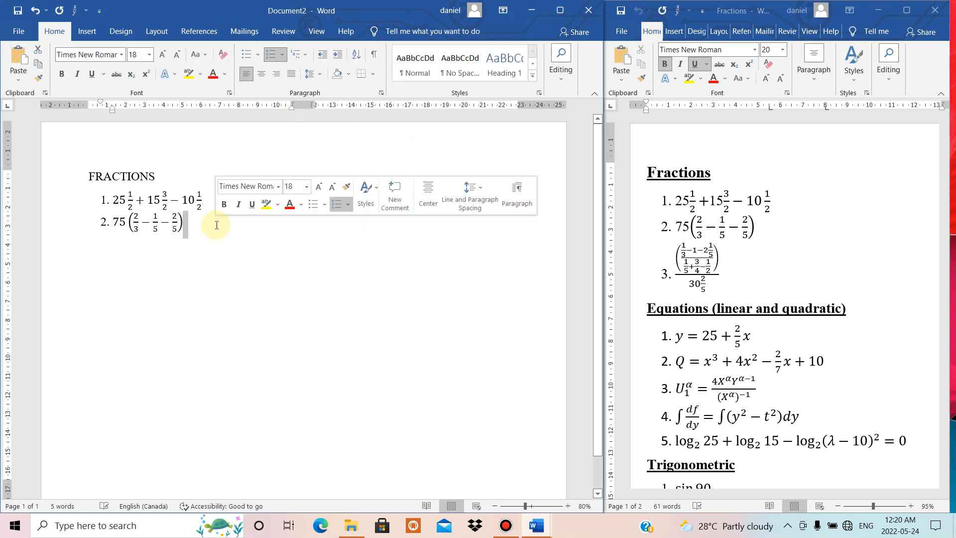
{"action": "key", "text": "Return"}
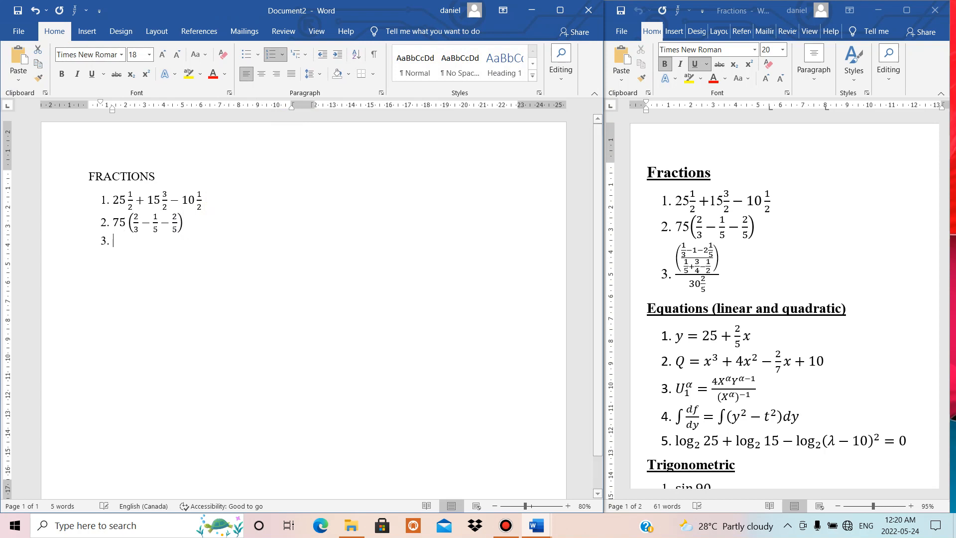
- Try to insert a blank equation in numbered list item 3
{"action": "key", "text": "alt+equal"}
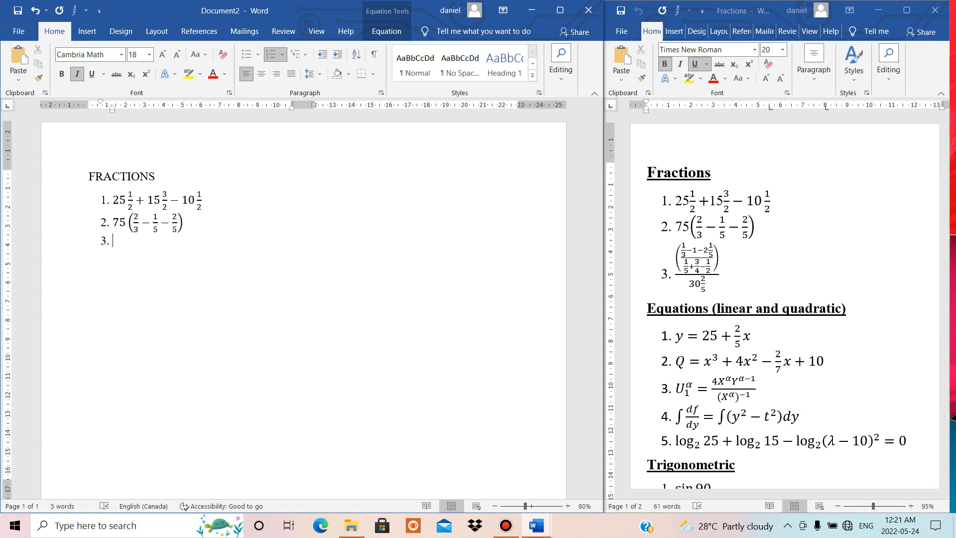
{"action": "left_click", "coordinate": [89, 35]}
{"action": "left_click", "coordinate": [537, 90]}
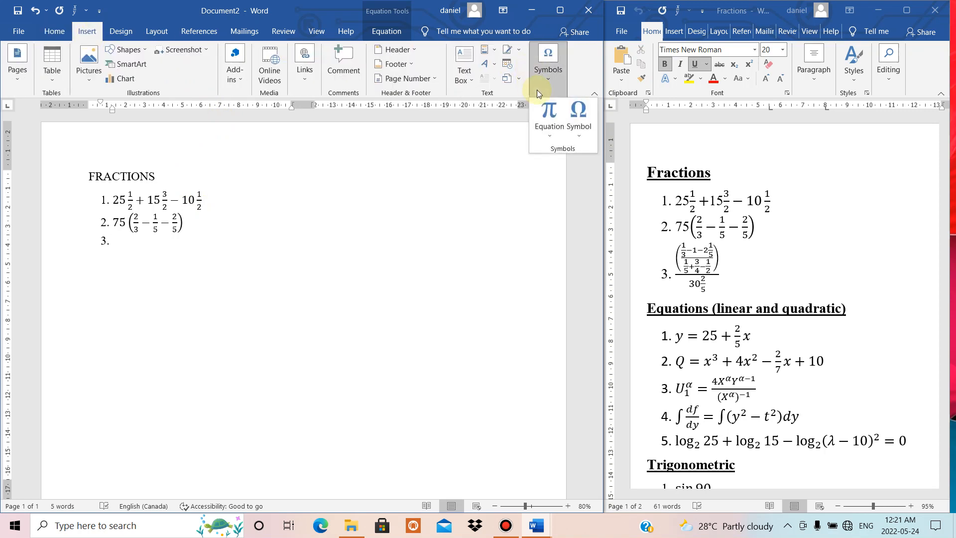
{"action": "left_click", "coordinate": [546, 115]}
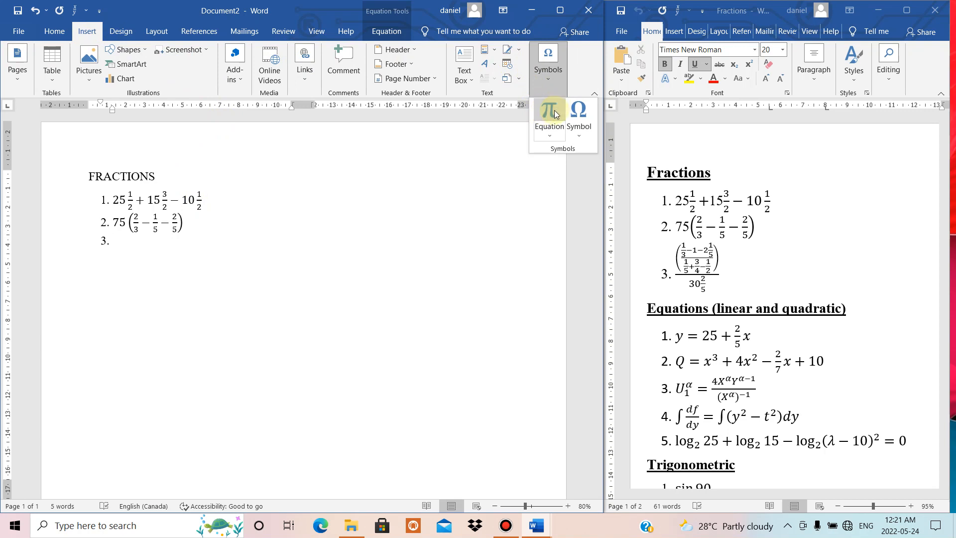
{"action": "left_click", "coordinate": [547, 85]}
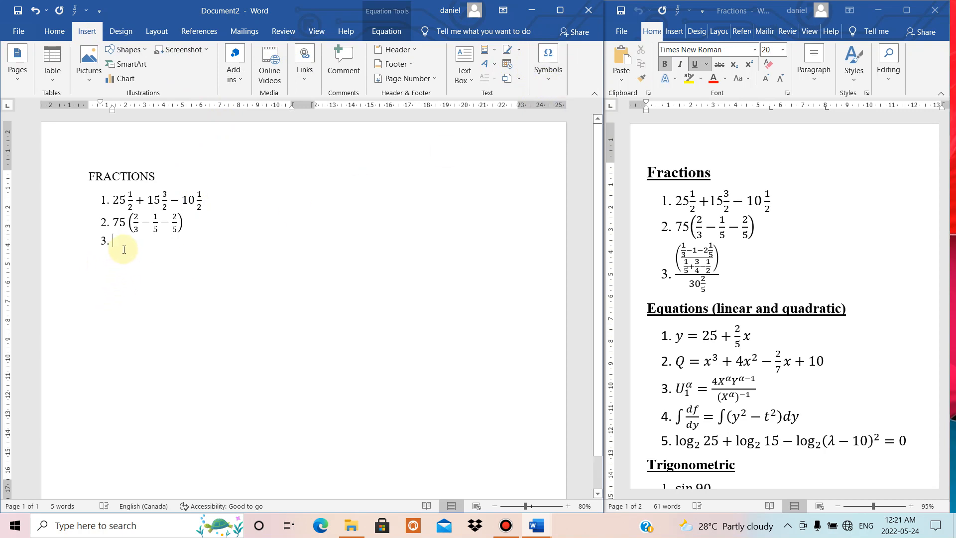
{"action": "left_click", "coordinate": [553, 79]}
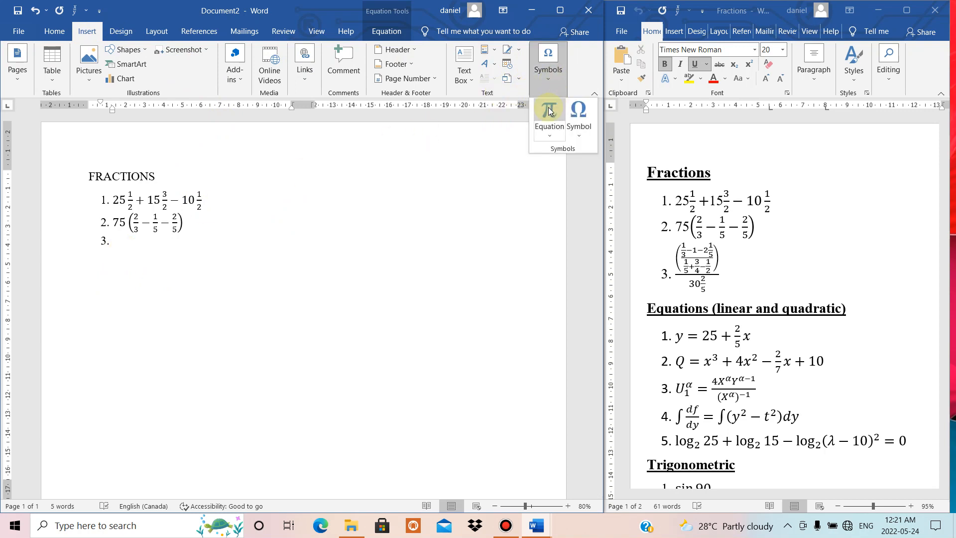
{"action": "left_click", "coordinate": [541, 132]}
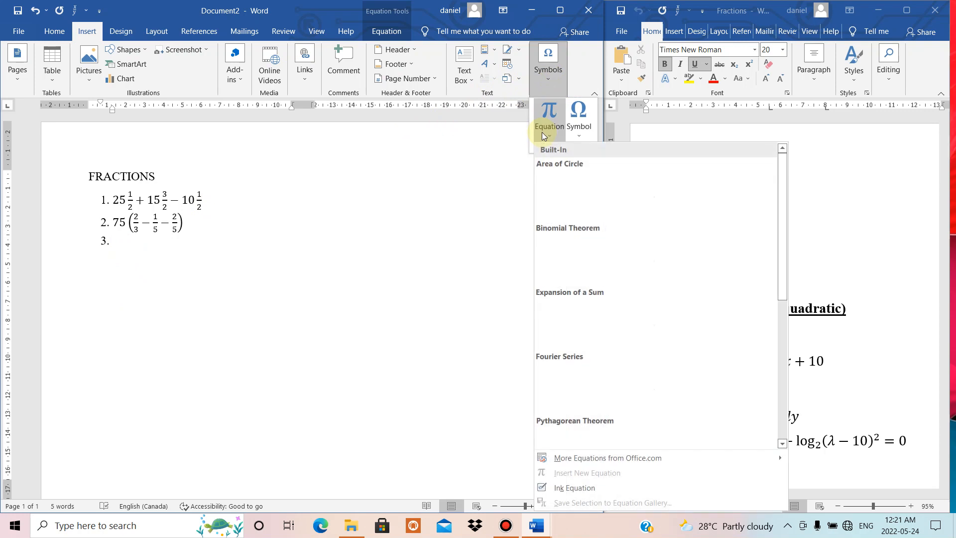
{"action": "left_click", "coordinate": [541, 60]}
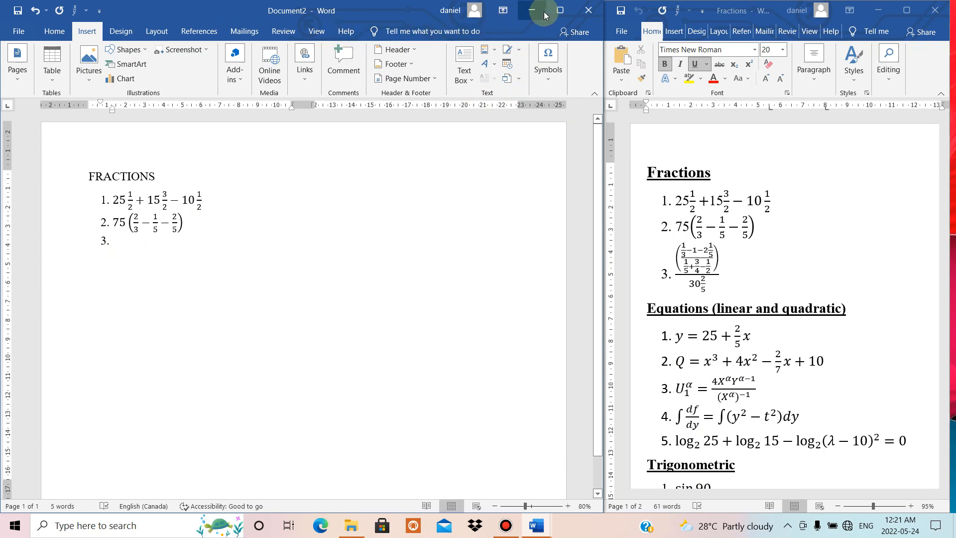
- With the document window temporarily maximized, insert a blank equation in list item 3 and place an empty stacked fraction in it
{"action": "left_click", "coordinate": [559, 10]}
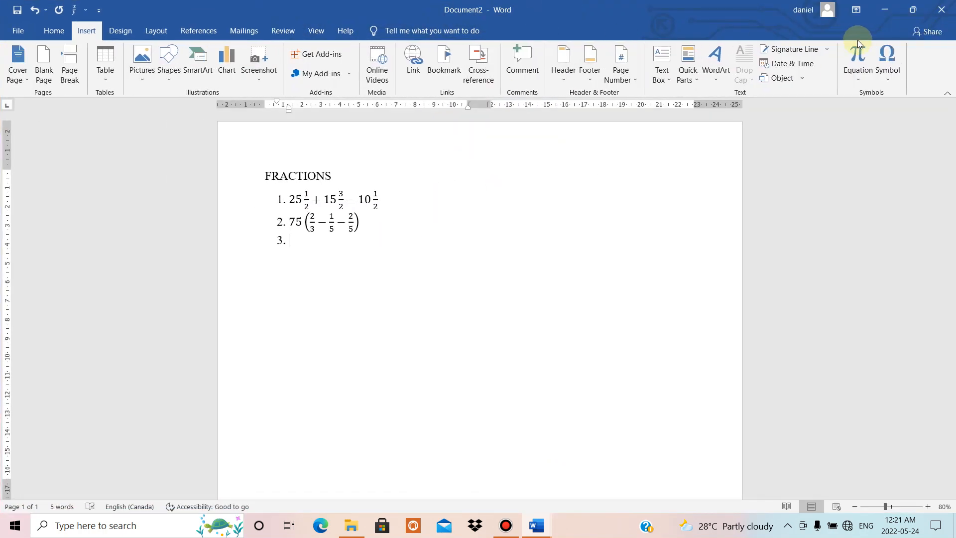
{"action": "left_click", "coordinate": [865, 60]}
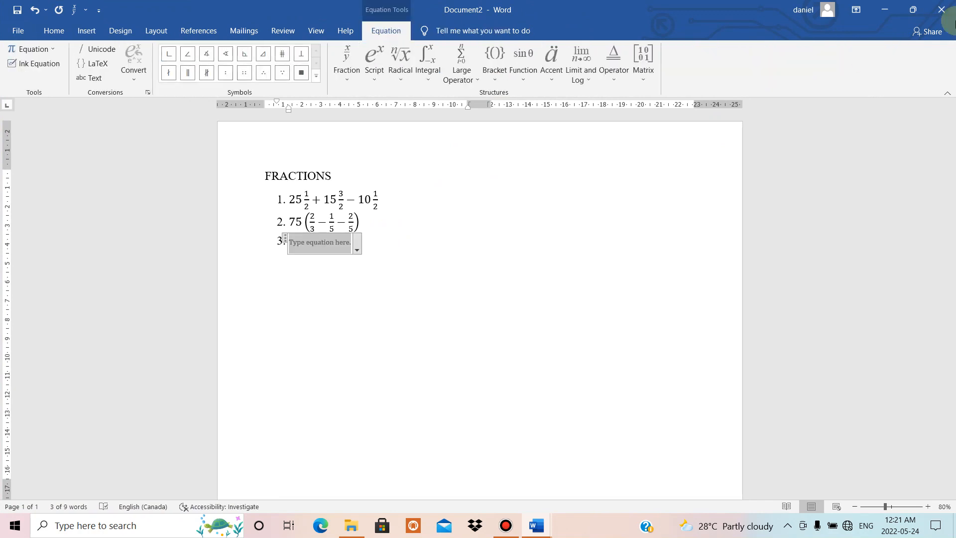
{"action": "left_click", "coordinate": [914, 10]}
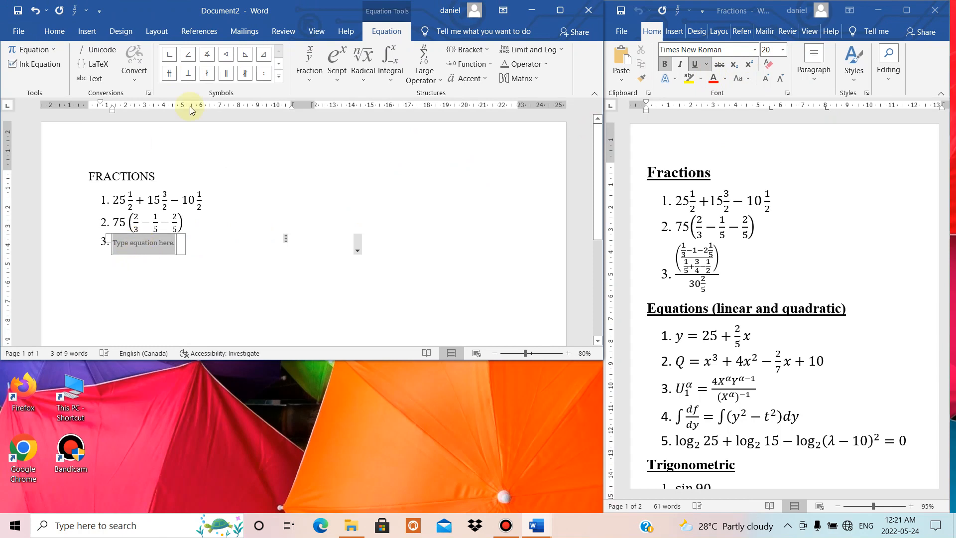
{"action": "left_click", "coordinate": [309, 64]}
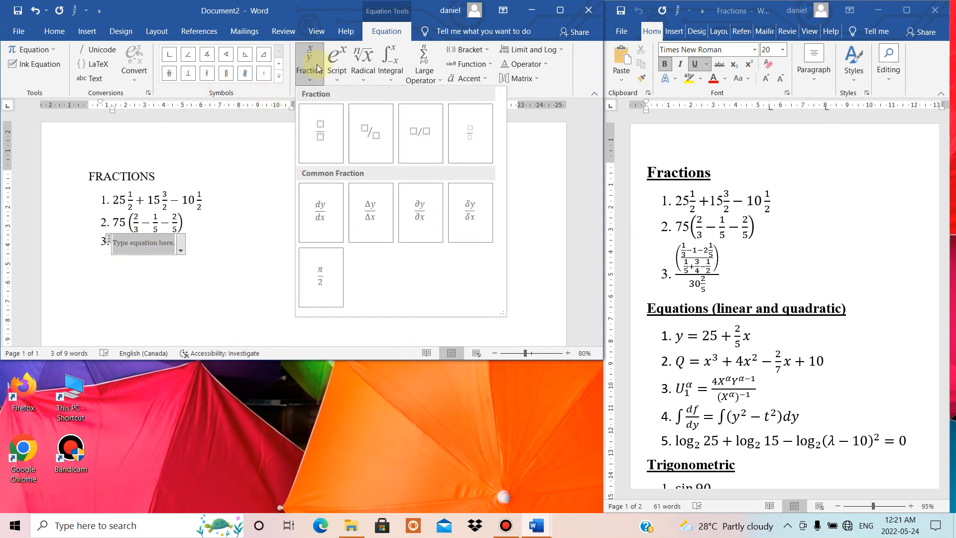
{"action": "left_click", "coordinate": [324, 128]}
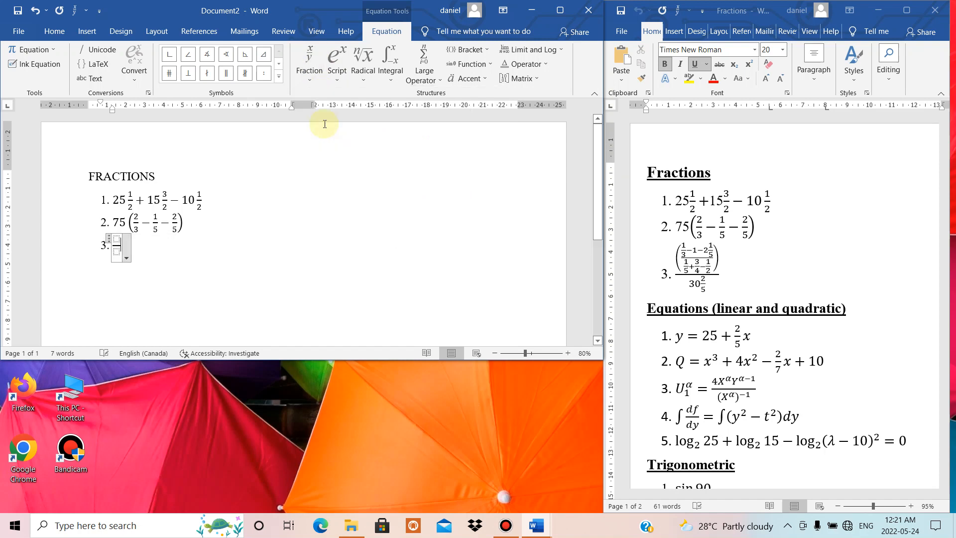
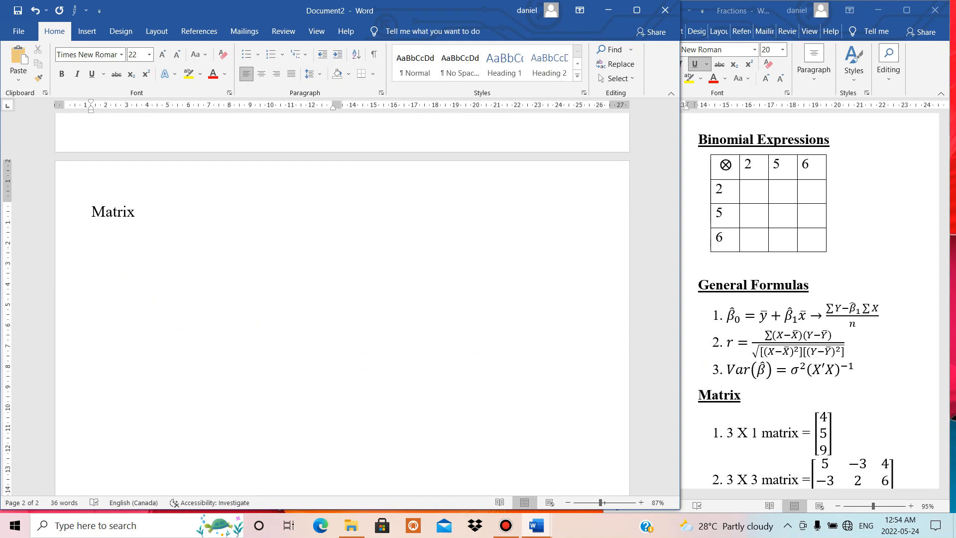
- Insert a new equation below the Matrix heading and place an empty 3×1 matrix in it
{"action": "left_click", "coordinate": [81, 34]}
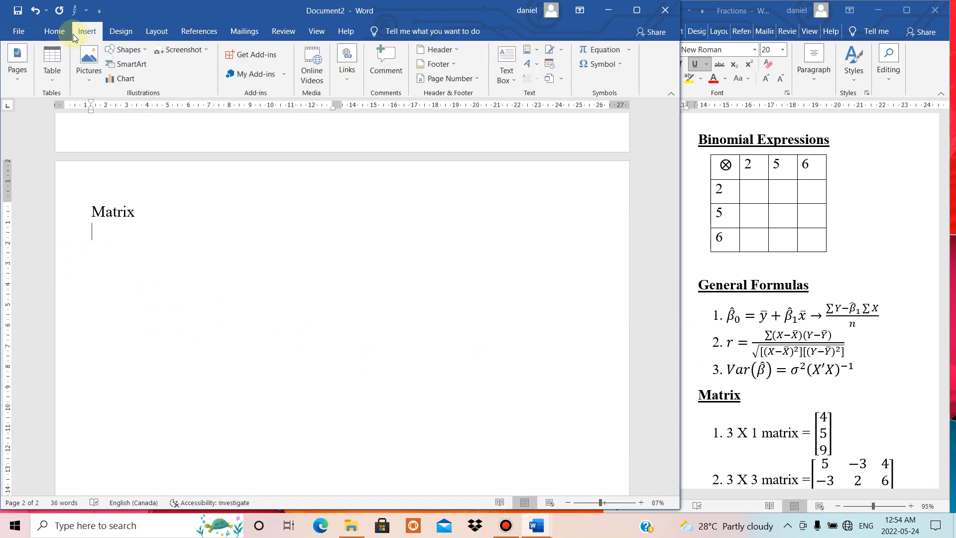
{"action": "left_click", "coordinate": [606, 49]}
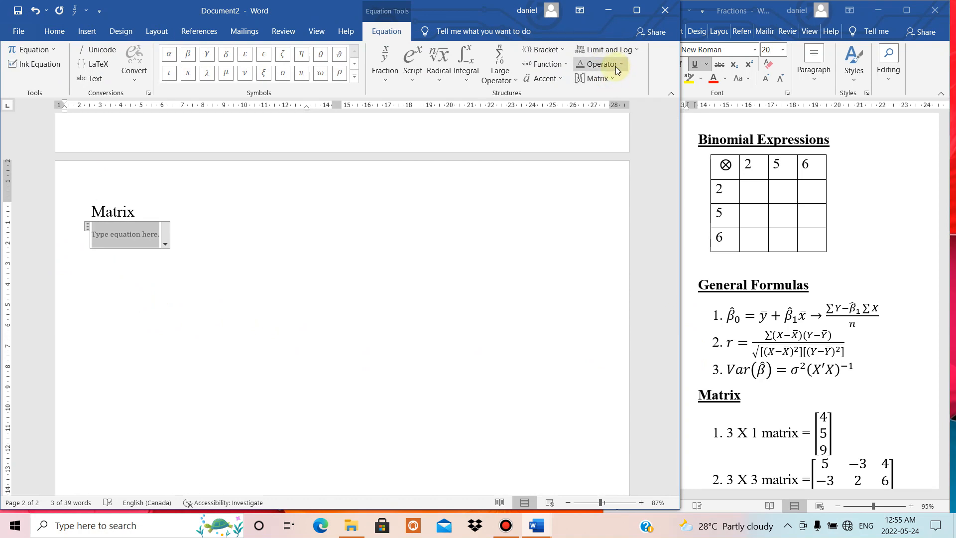
{"action": "left_click", "coordinate": [605, 83]}
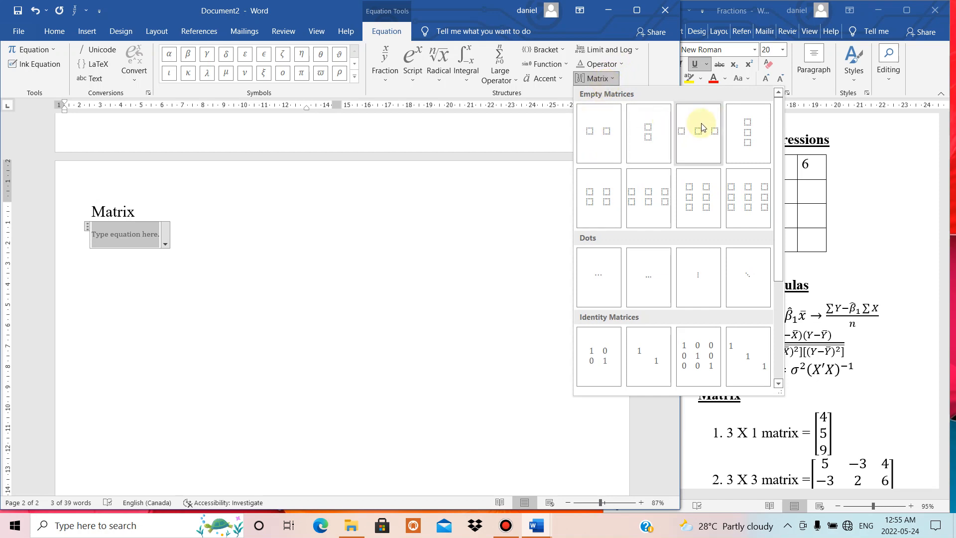
{"action": "left_click", "coordinate": [750, 128]}
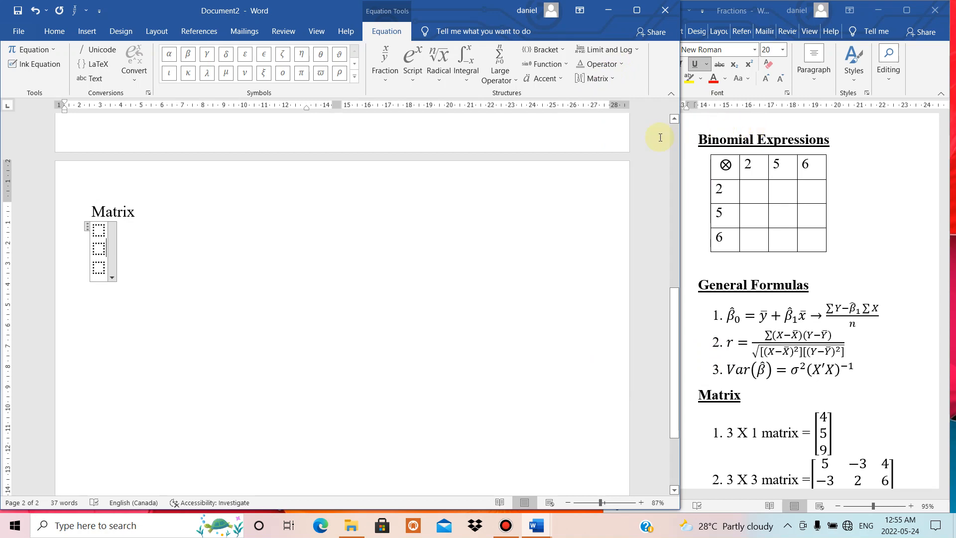
- Add square brackets beside the unbracketed matrix and place an empty 3×1 matrix inside them
{"action": "left_click", "coordinate": [541, 50]}
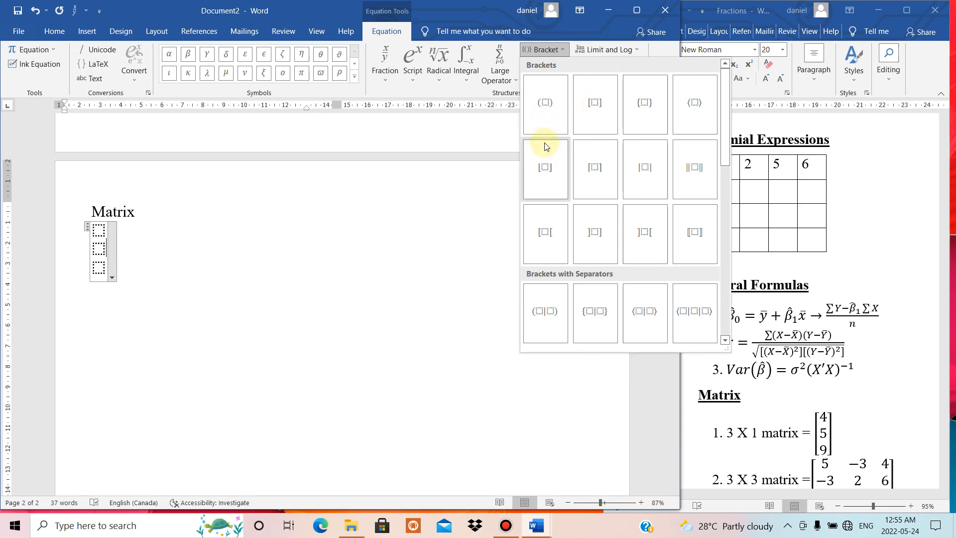
{"action": "left_click", "coordinate": [601, 104]}
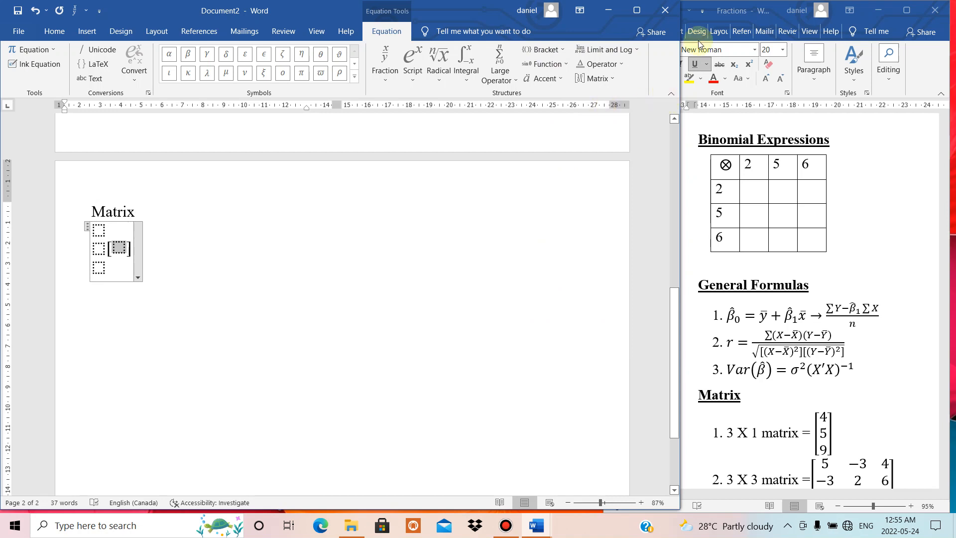
{"action": "left_click", "coordinate": [611, 80]}
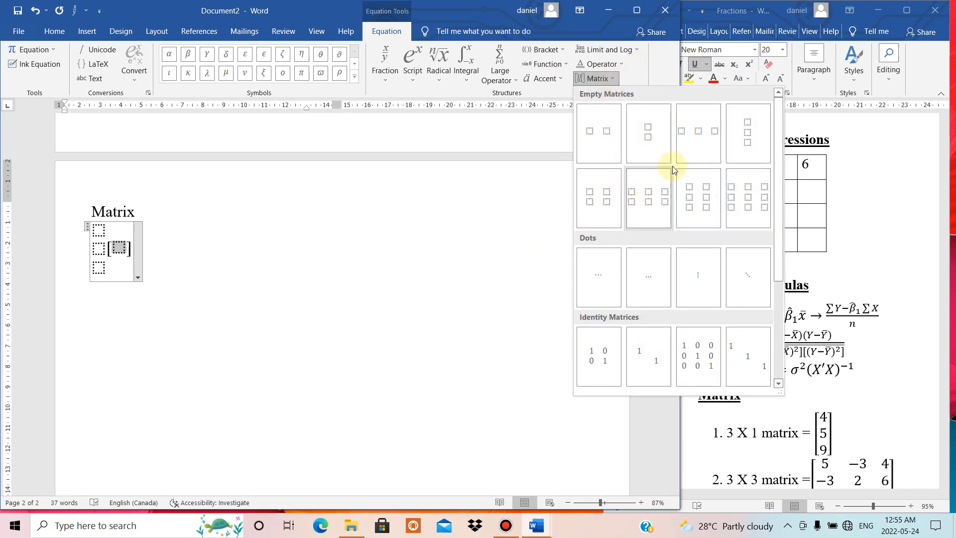
{"action": "left_click", "coordinate": [728, 141]}
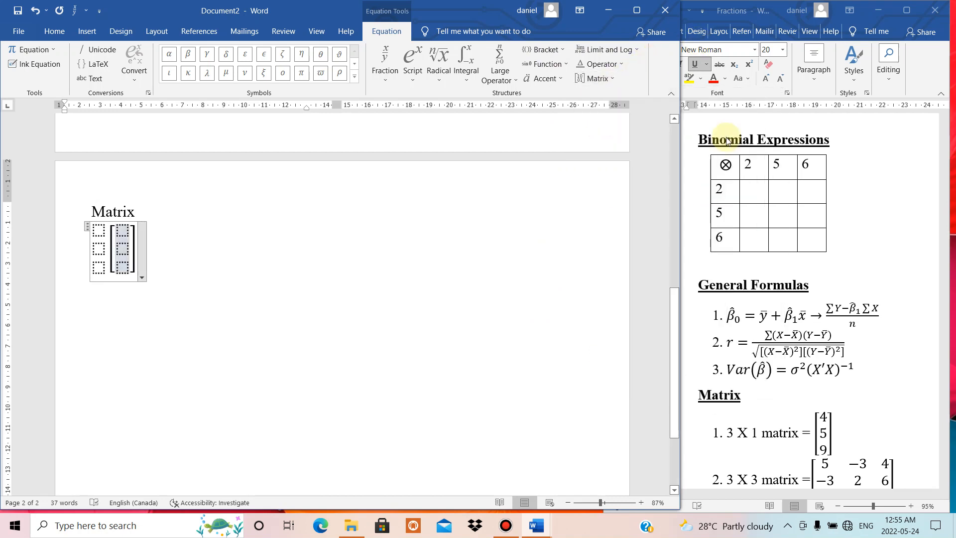
- Delete the unbracketed 3×1 matrix in front of the bracketed one
{"action": "key", "text": "Left"}
{"action": "key", "text": "Left"}
{"action": "key", "text": "Left"}
{"action": "key", "text": "Left"}
{"action": "key", "text": "Left"}
{"action": "key", "text": "Left"}
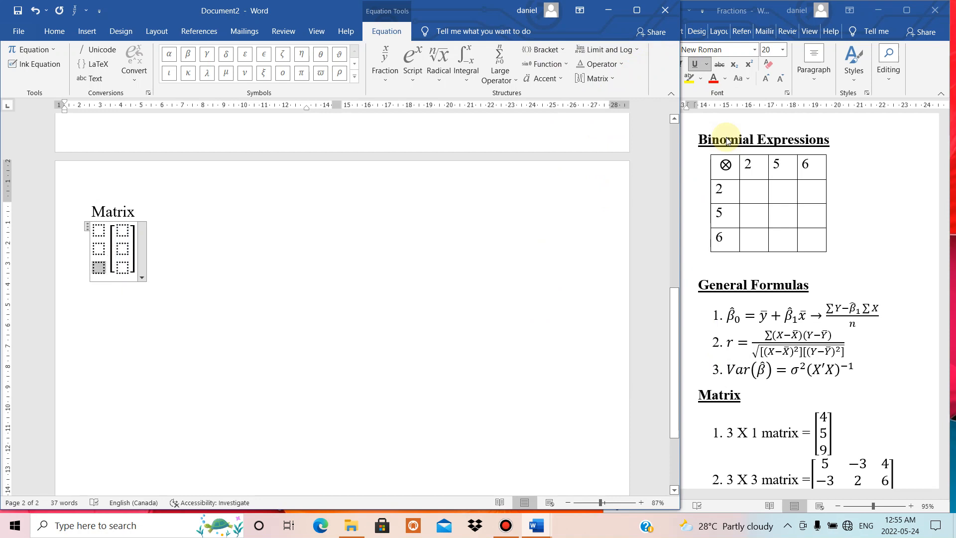
{"action": "key", "text": "BackSpace"}
{"action": "key", "text": "BackSpace"}
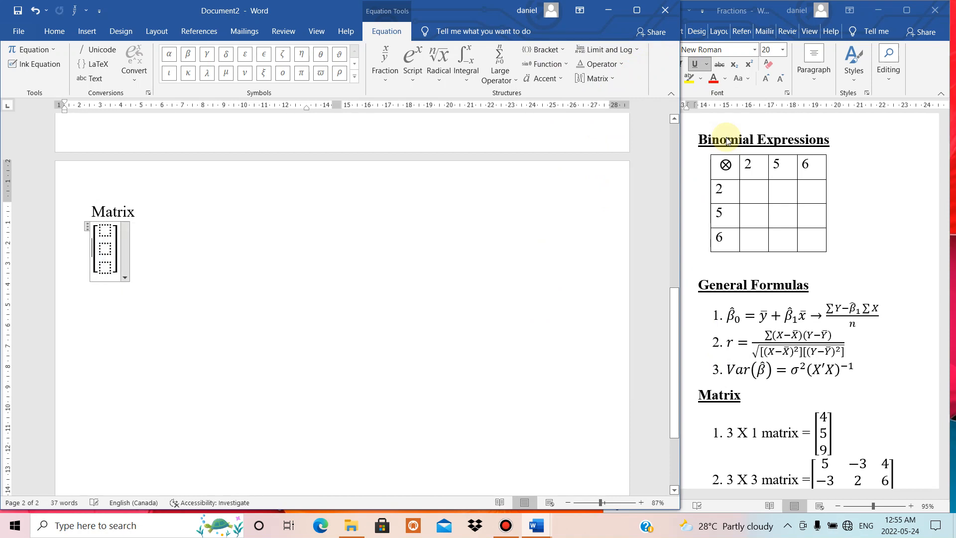
- Fill the bracketed 3×1 matrix from top to bottom with 4, 5 and 6
{"action": "key", "text": "Right"}
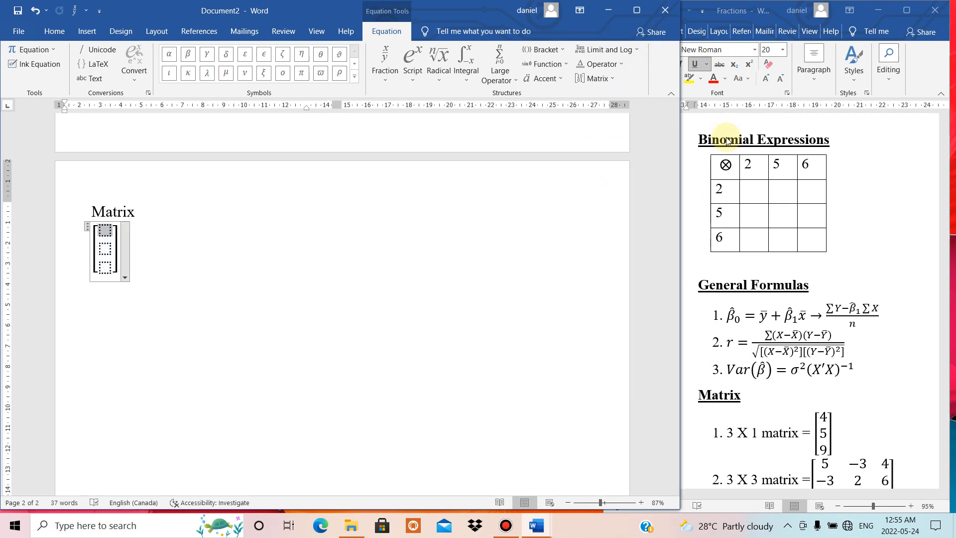
{"action": "type", "text": "4"}
{"action": "key", "text": "Down"}
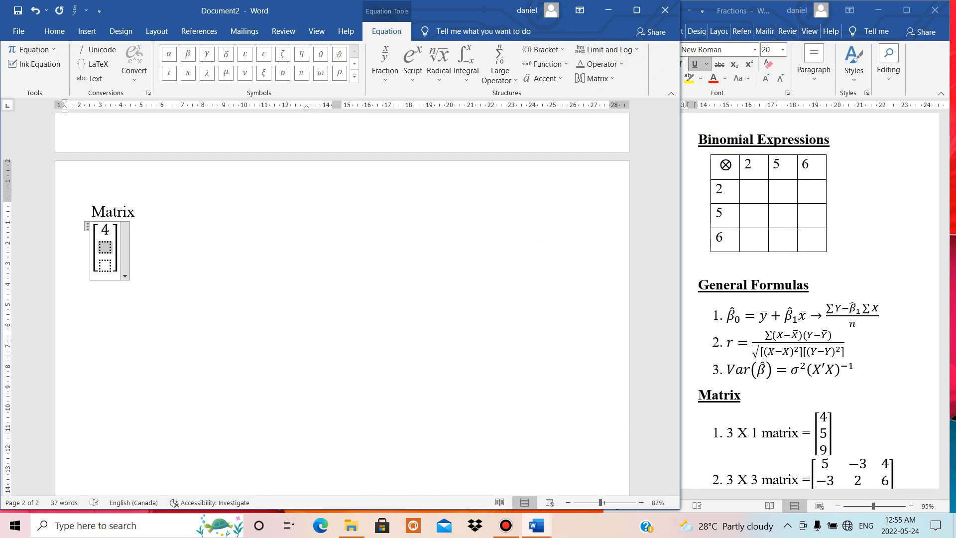
{"action": "type", "text": "5"}
{"action": "key", "text": "Down"}
{"action": "type", "text": "6"}
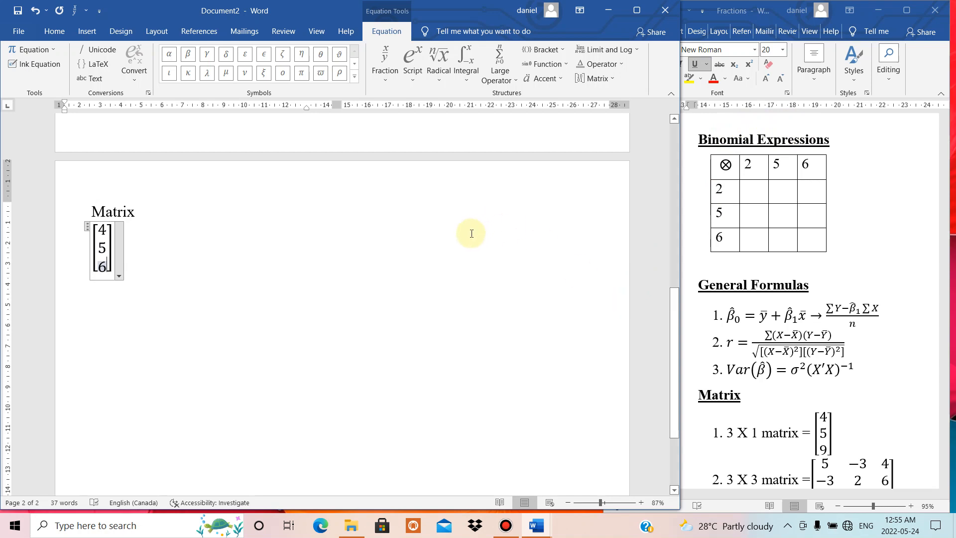
{"action": "left_click", "coordinate": [187, 273]}
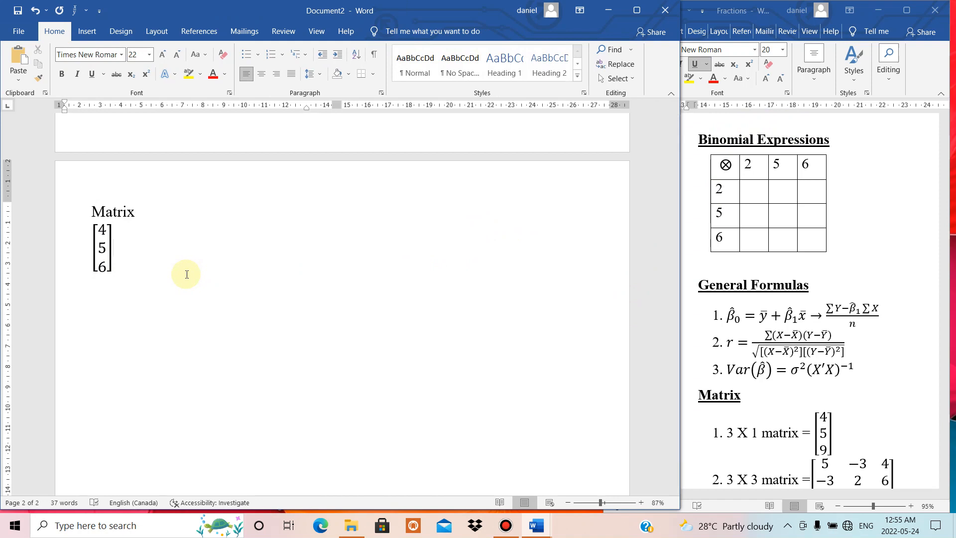
{"action": "key", "text": "Return"}
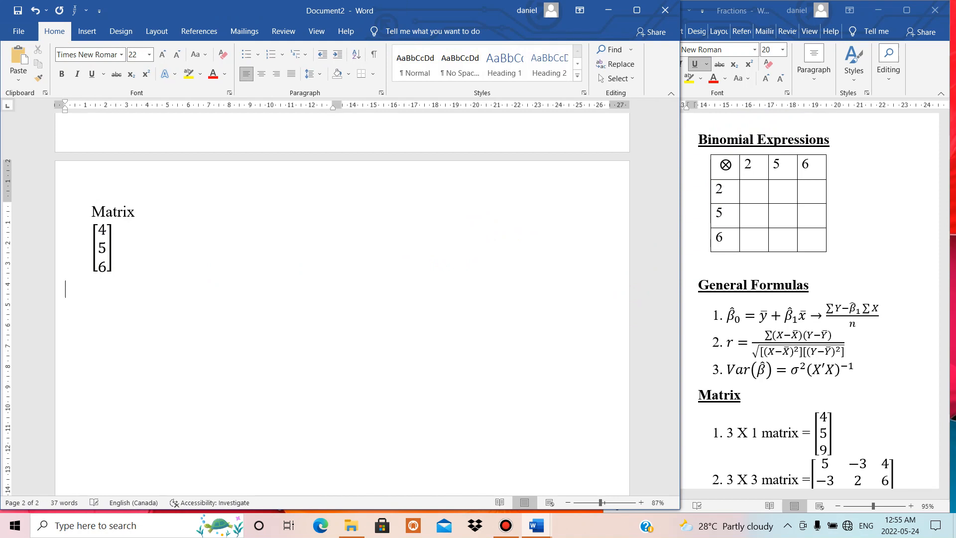
{"action": "key", "text": "BackSpace"}
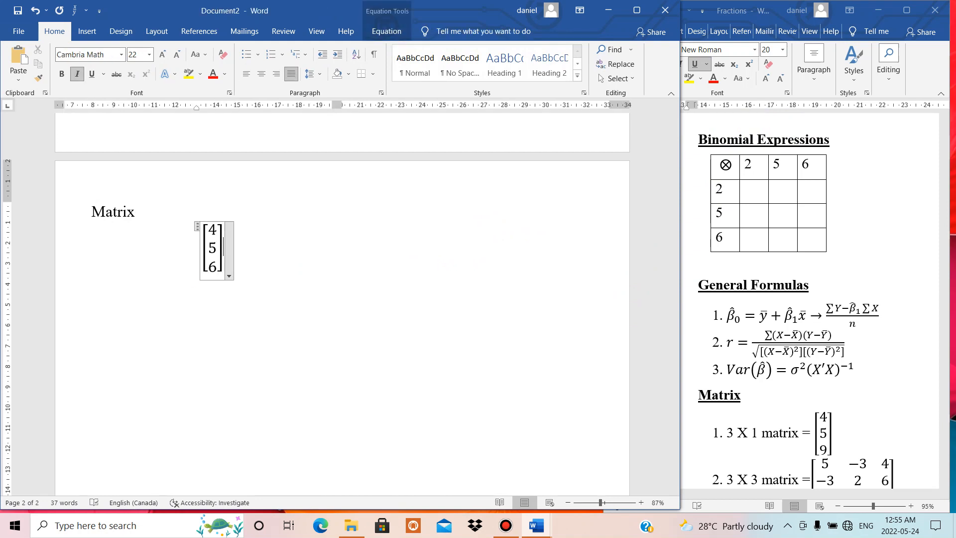
{"action": "key", "text": "ctrl+z"}
{"action": "key", "text": "ctrl+z"}
{"action": "key", "text": "ctrl+z"}
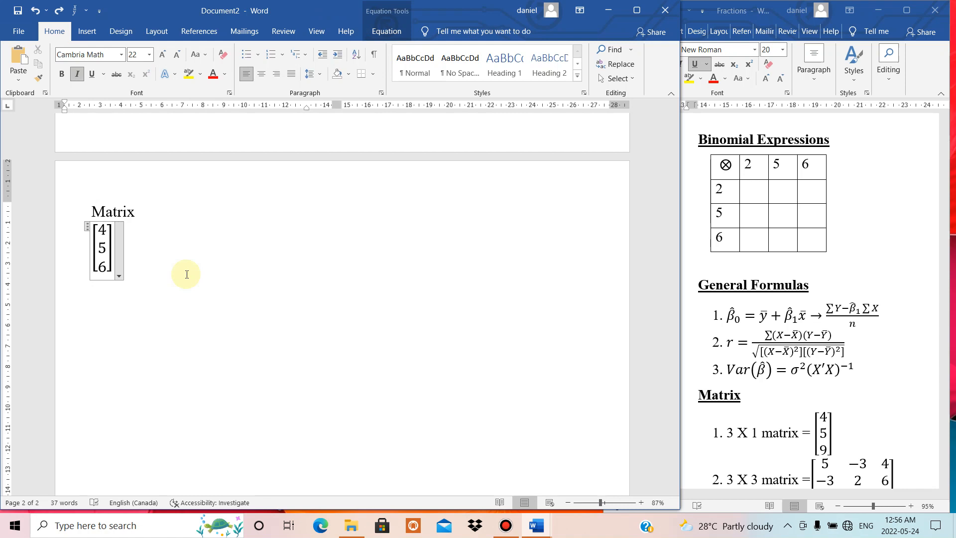
- Add the text "3 X 1 matrix" after the column matrix and start a new line beneath it, leaving one blank line between
{"action": "left_click", "coordinate": [149, 243]}
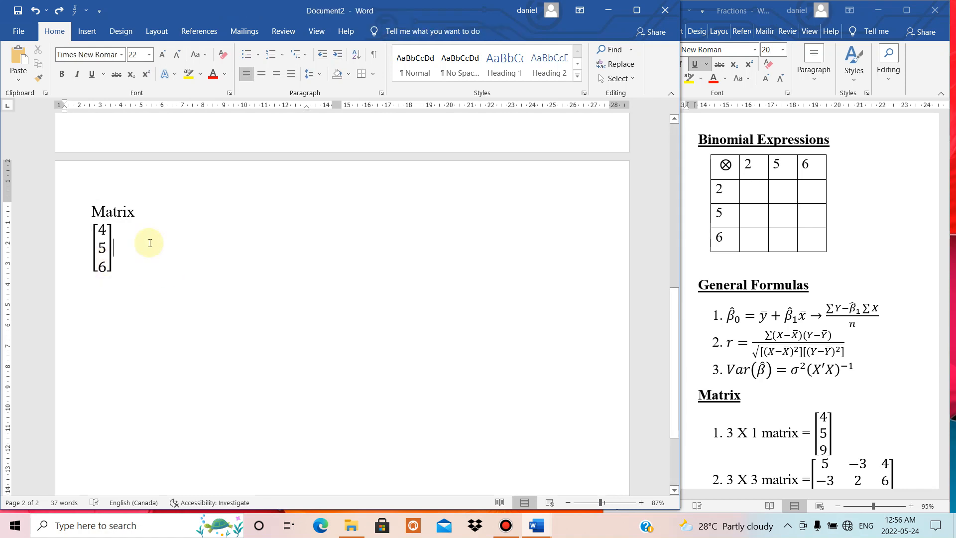
{"action": "type", "text": "3"}
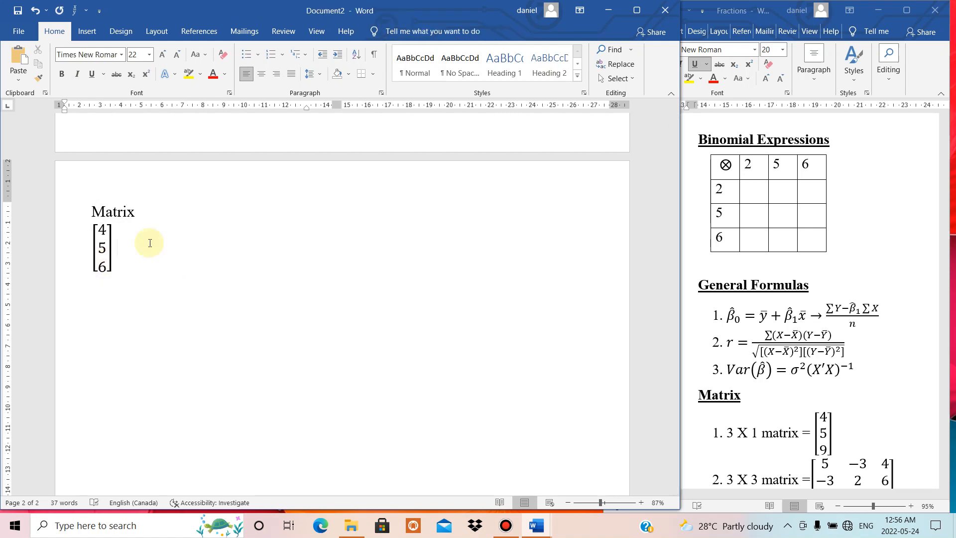
{"action": "type", "text": " X"}
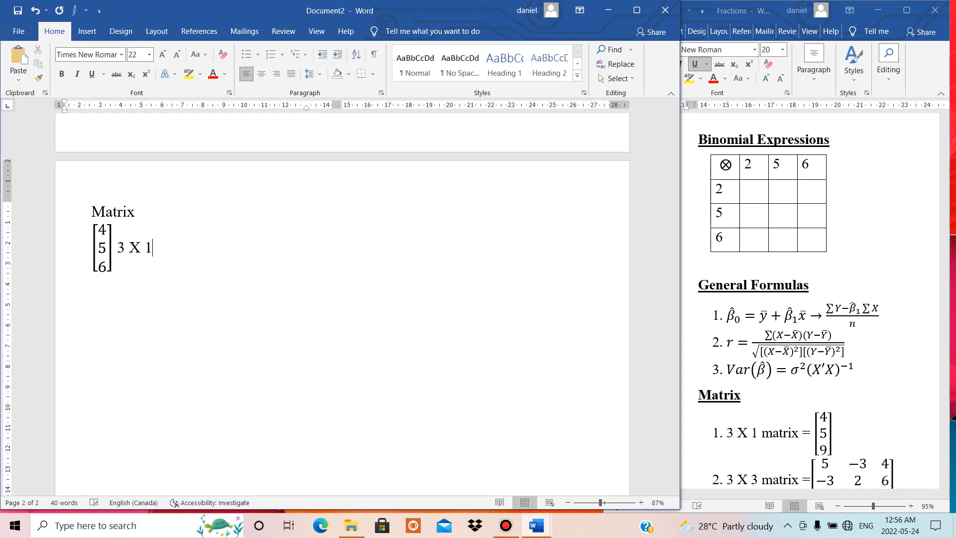
{"action": "type", "text": " 1"}
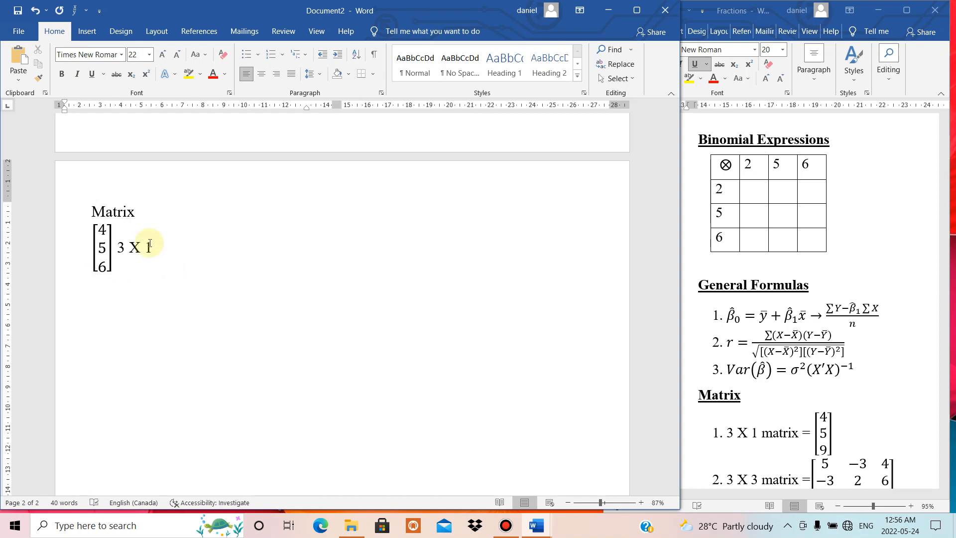
{"action": "type", "text": " ma"}
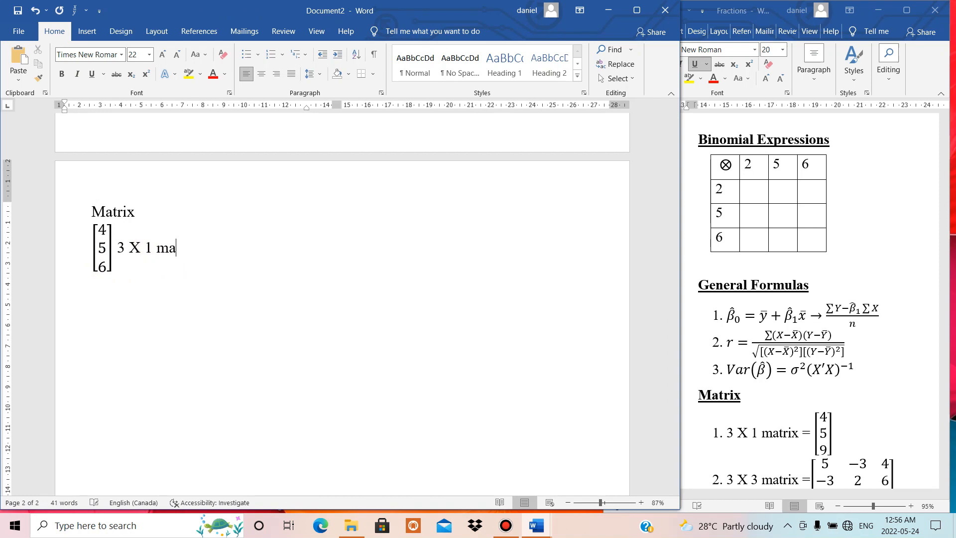
{"action": "type", "text": "rrix"}
{"action": "key", "text": "Return"}
{"action": "key", "text": "alt+equal"}
{"action": "key", "text": "Return"}
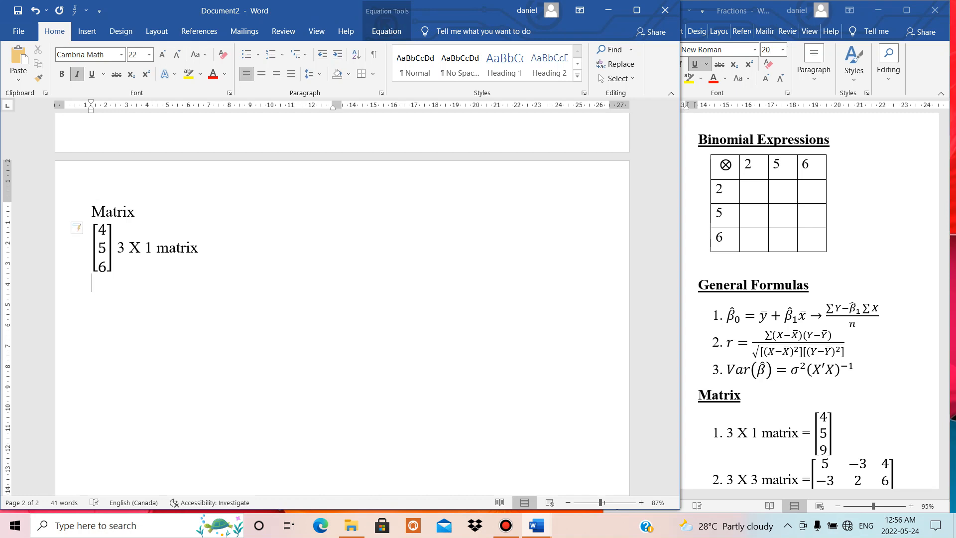
{"action": "key", "text": "Return"}
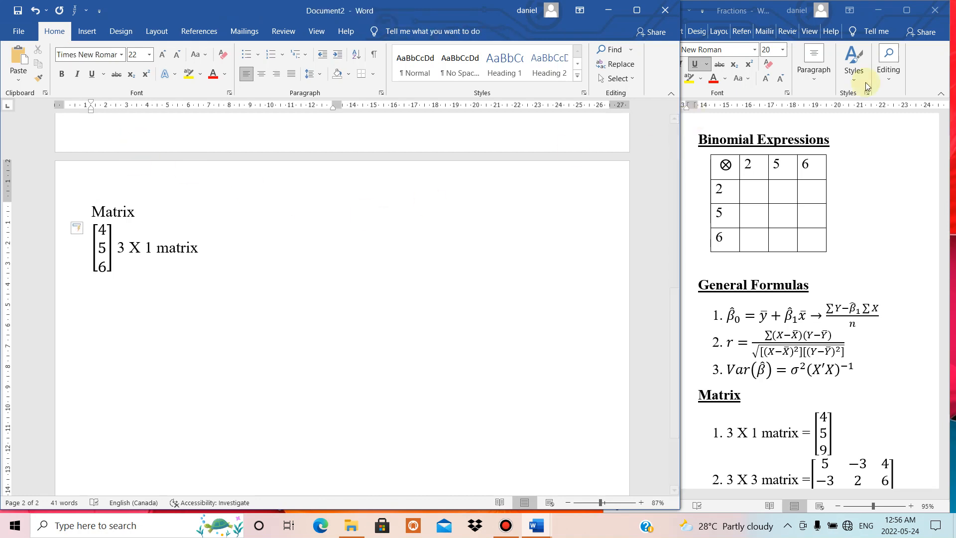
- Bring the reference document's full 3 X 3 matrix into view and insert a blank equation below the 3 X 1 matrix line
{"action": "left_click", "coordinate": [945, 221]}
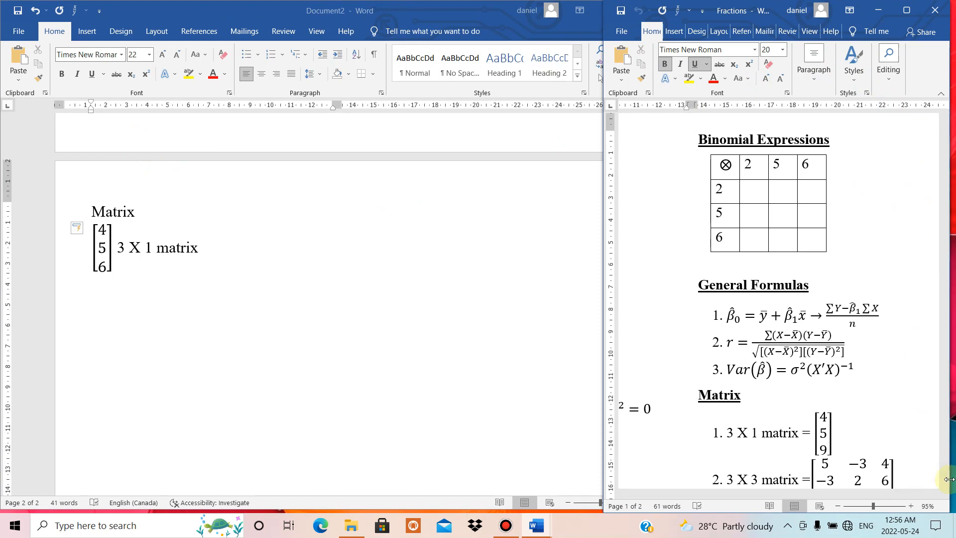
{"action": "left_click", "coordinate": [945, 482]}
{"action": "left_click_drag", "start_coordinate": [944, 483], "coordinate": [946, 482]}
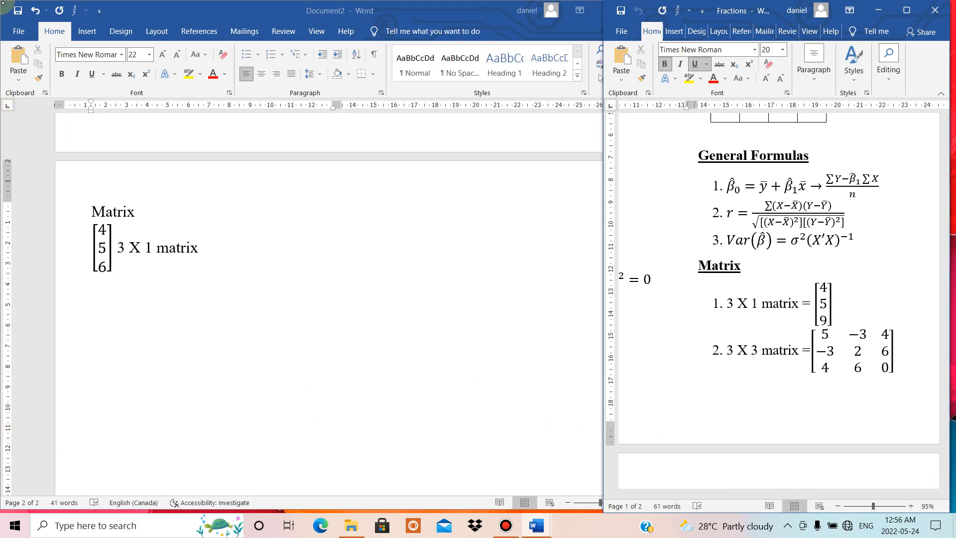
{"action": "left_click", "coordinate": [82, 32]}
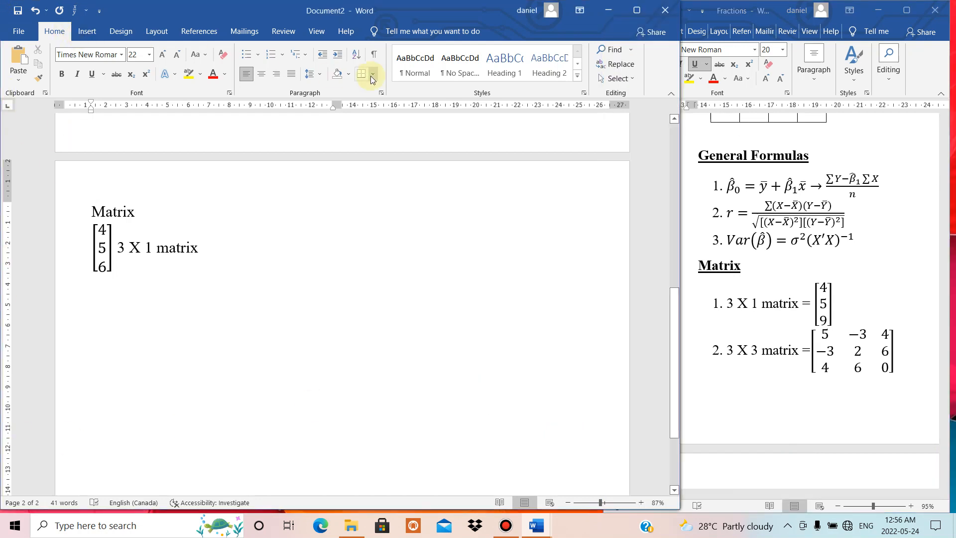
{"action": "left_click", "coordinate": [88, 31]}
{"action": "left_click", "coordinate": [604, 49]}
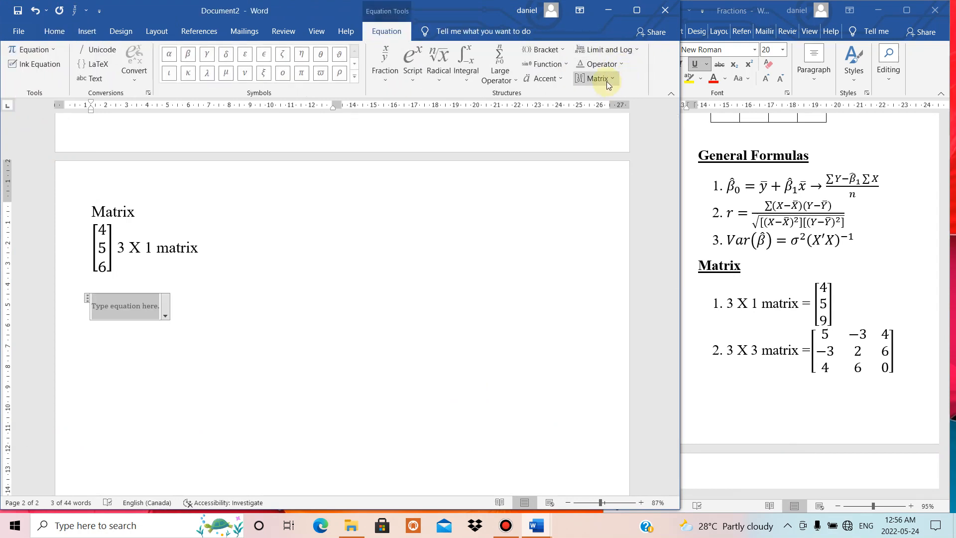
- Insert square brackets in the new equation and place an empty 3×3 matrix inside them
{"action": "left_click", "coordinate": [606, 81]}
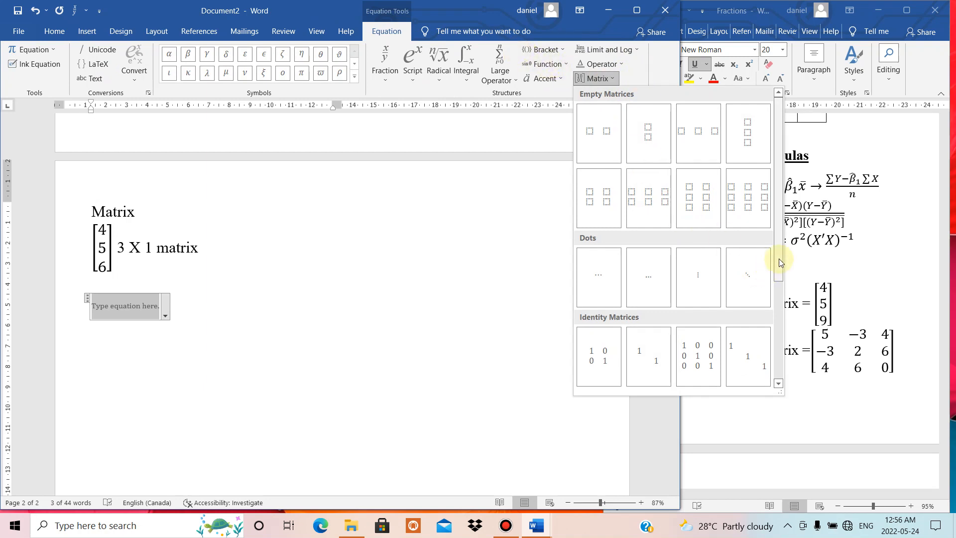
{"action": "left_click_drag", "start_coordinate": [776, 261], "coordinate": [791, 351]}
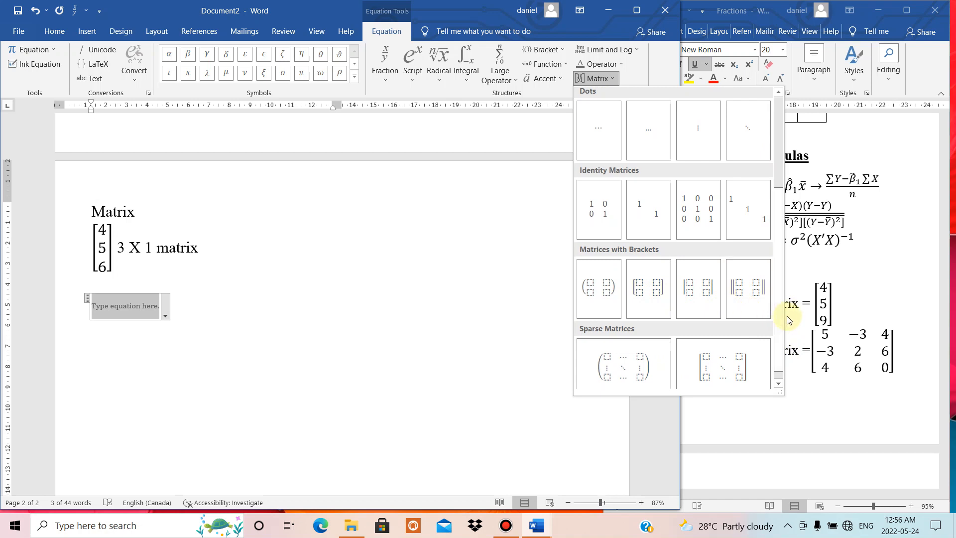
{"action": "left_click_drag", "start_coordinate": [779, 316], "coordinate": [772, 184]}
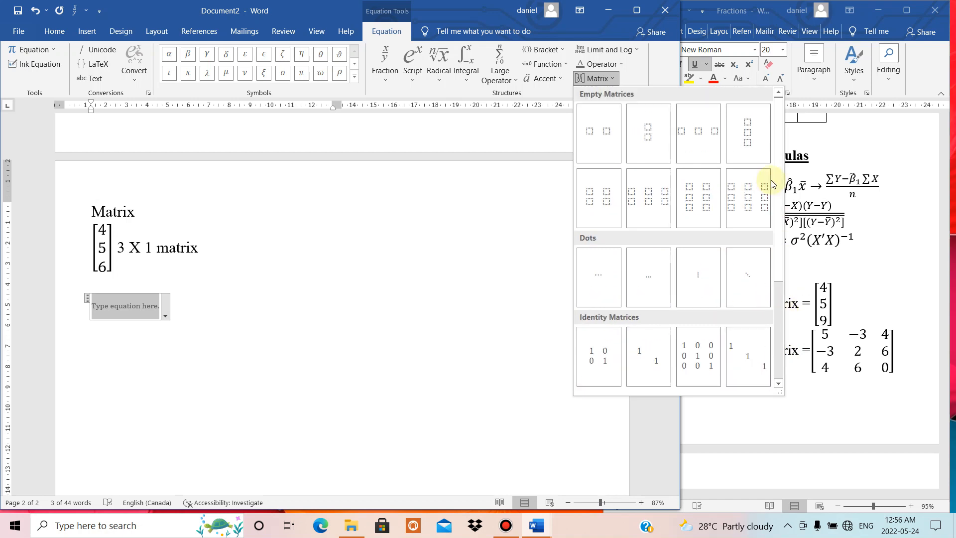
{"action": "left_click", "coordinate": [542, 50]}
{"action": "left_click", "coordinate": [544, 52]}
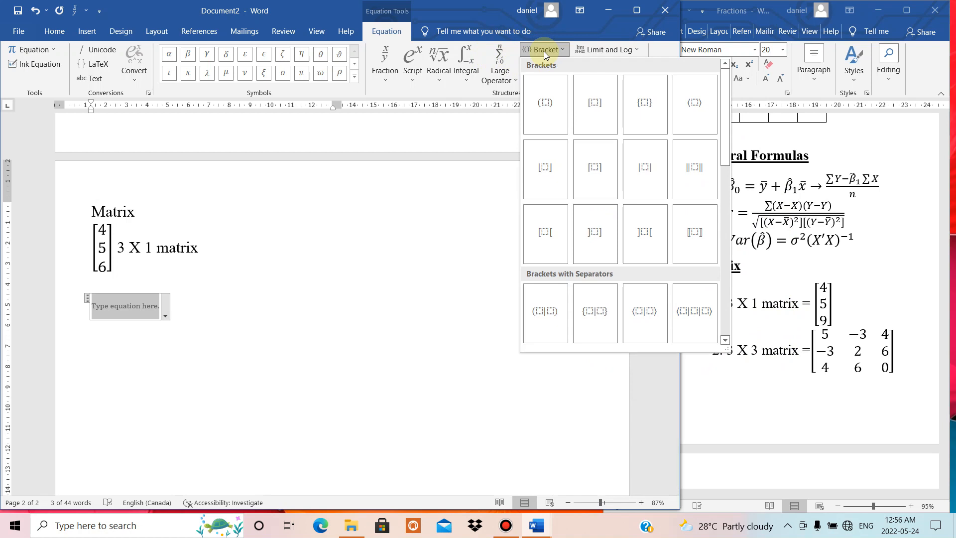
{"action": "left_click", "coordinate": [591, 110]}
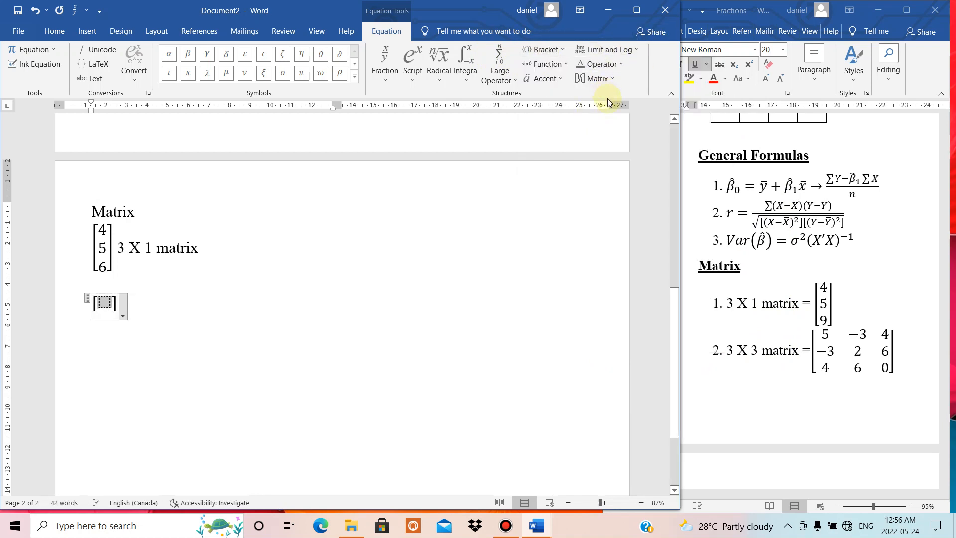
{"action": "left_click", "coordinate": [607, 82]}
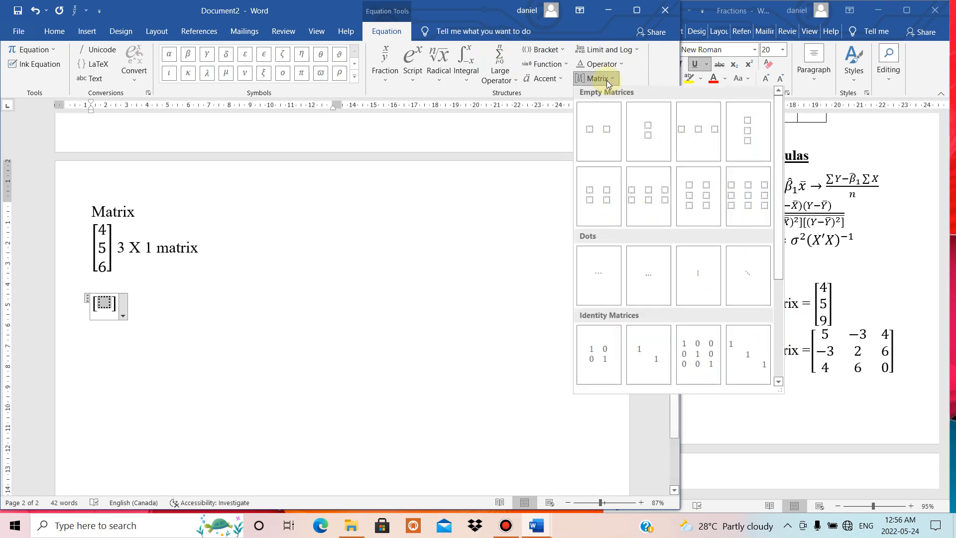
{"action": "left_click", "coordinate": [746, 190]}
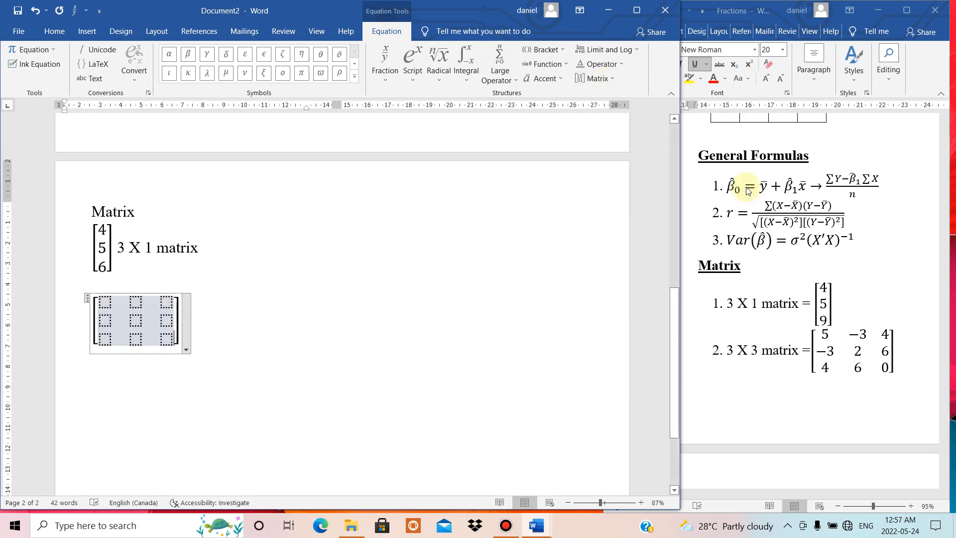
- Fill the bottom row of the bracketed 3×3 matrix with 4, 6 and 0 from left to right
{"action": "key", "text": "Left"}
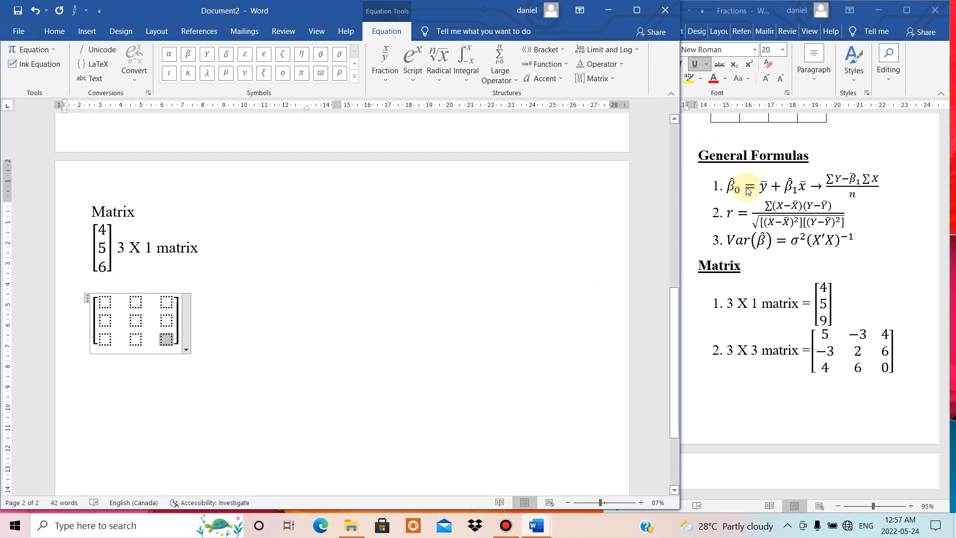
{"action": "type", "text": "0"}
{"action": "type", "text": "6"}
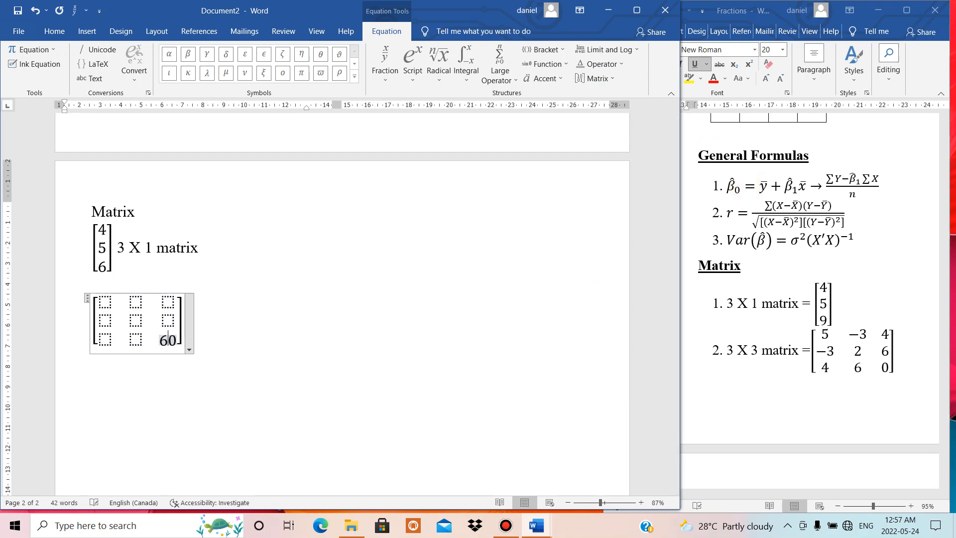
{"action": "key", "text": "BackSpace"}
{"action": "key", "text": "Left"}
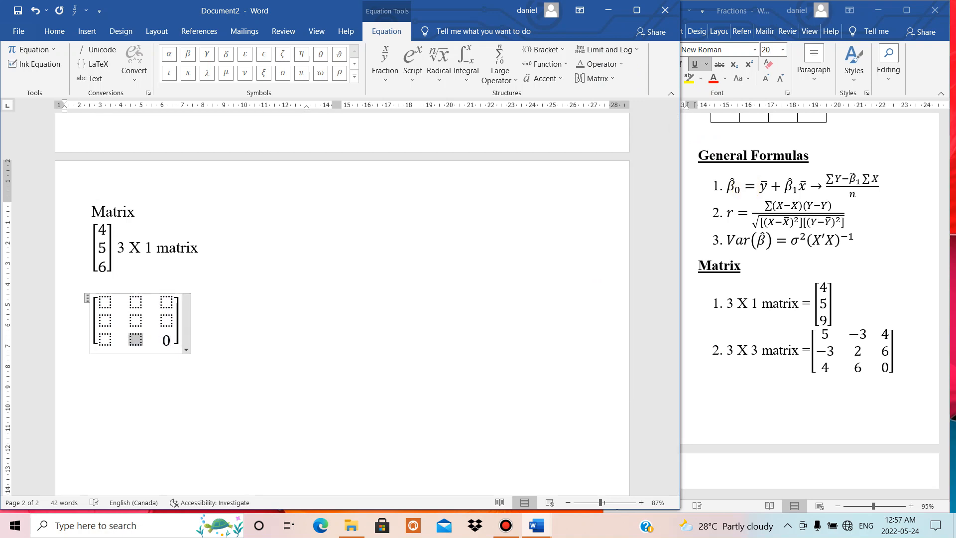
{"action": "type", "text": "6"}
{"action": "key", "text": "Left"}
{"action": "type", "text": "4"}
- Fill the middle row of the 3×3 matrix with -3, 2 and 6 from left to right
{"action": "key", "text": "Left"}
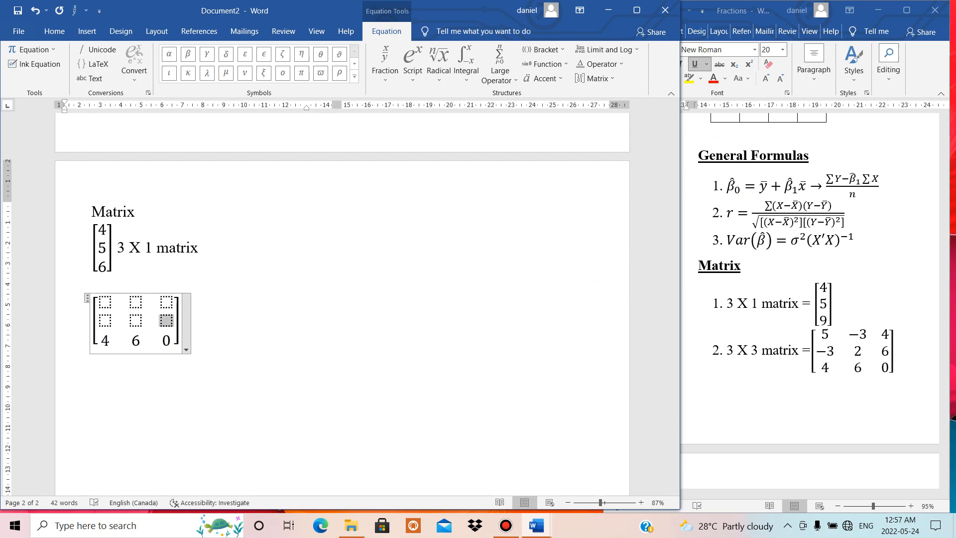
{"action": "type", "text": "6"}
{"action": "key", "text": "Left"}
{"action": "type", "text": "2"}
{"action": "key", "text": "Left"}
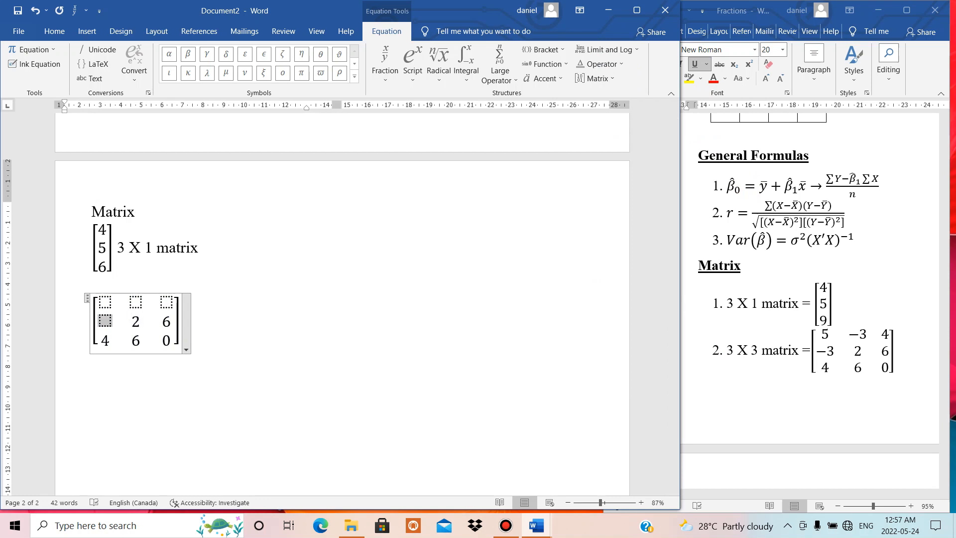
{"action": "type", "text": "-3"}
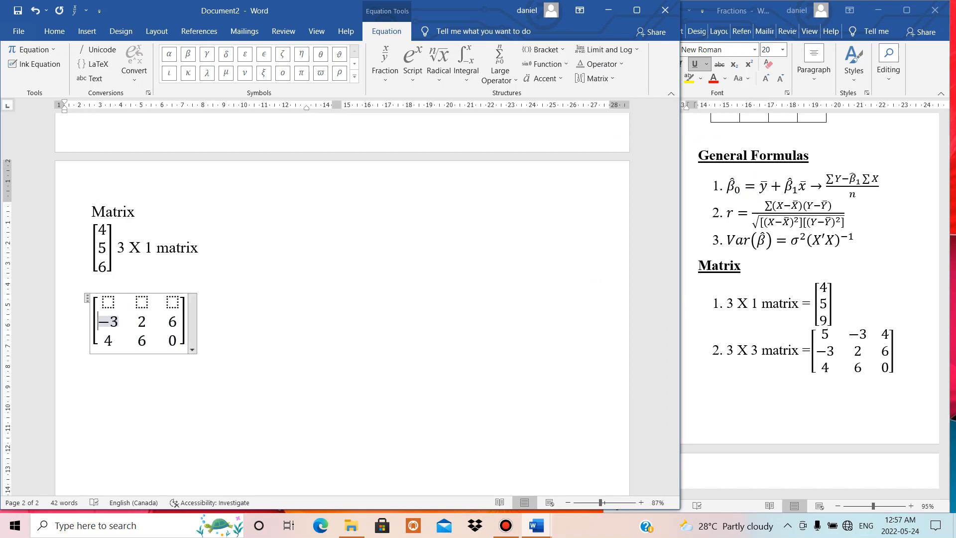
- Fill the top row of the 3×3 matrix with 5, -3 and 4 from left to right
{"action": "key", "text": "Left"}
{"action": "type", "text": "4"}
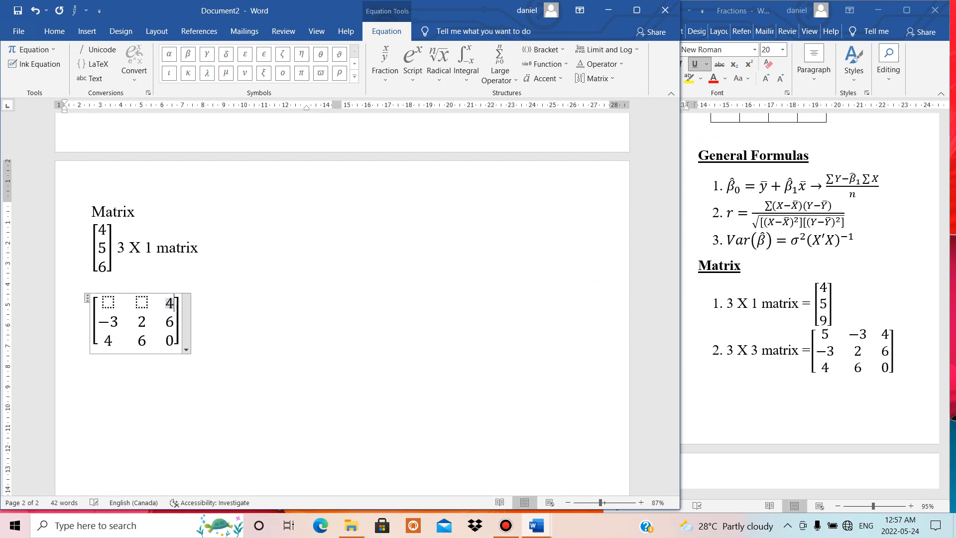
{"action": "key", "text": "Left"}
{"action": "type", "text": "-3"}
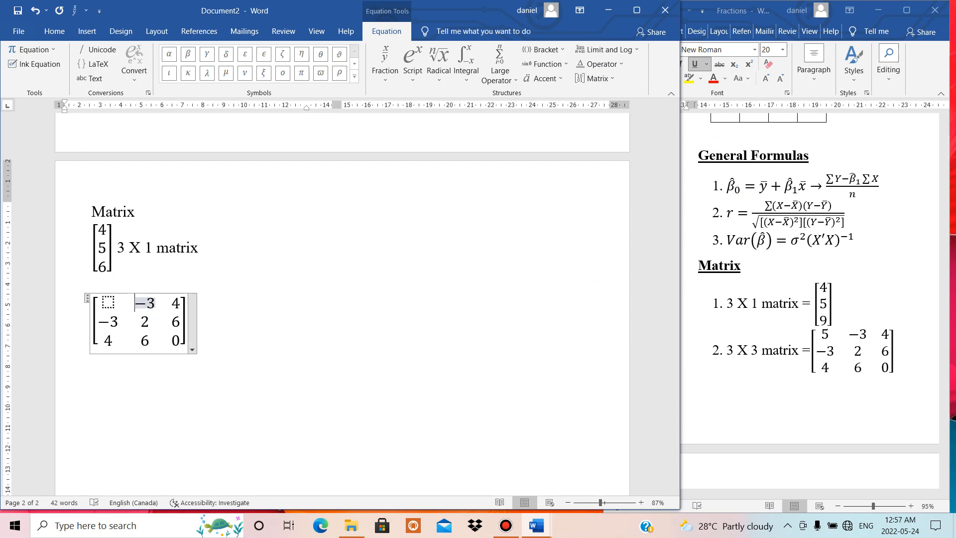
{"action": "key", "text": "Left"}
{"action": "type", "text": "5"}
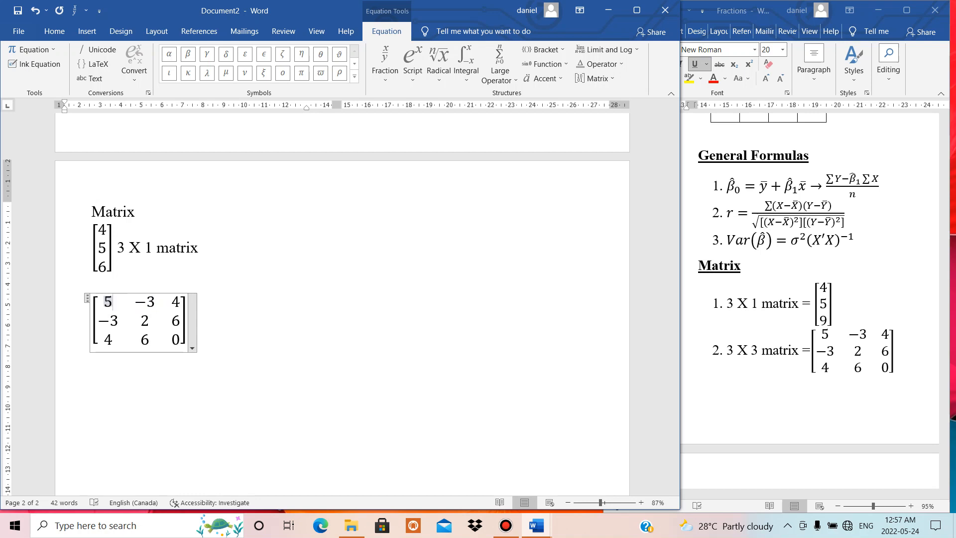
- Add the text "3X 3 matrix" after the completed 3×3 matrix, outside the equation
{"action": "left_click", "coordinate": [271, 331]}
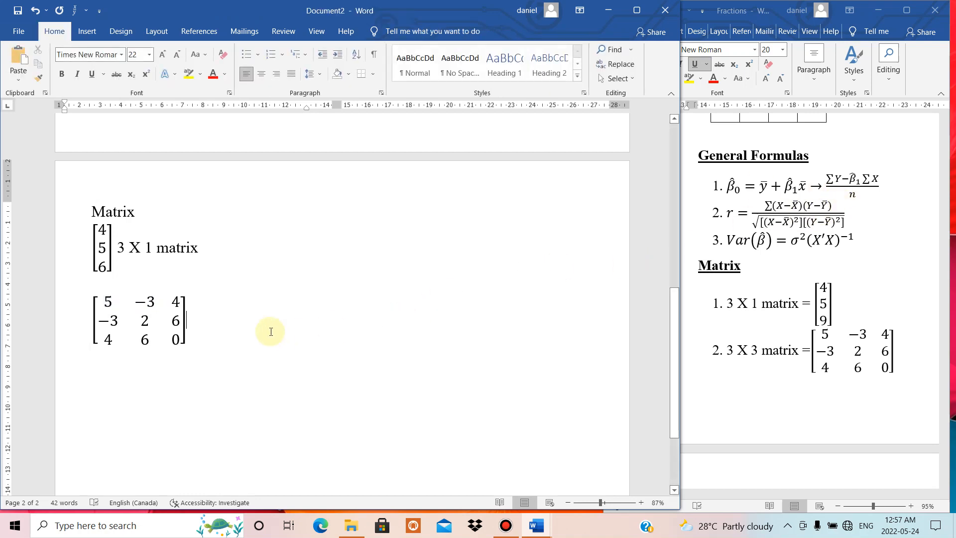
{"action": "type", "text": "3"}
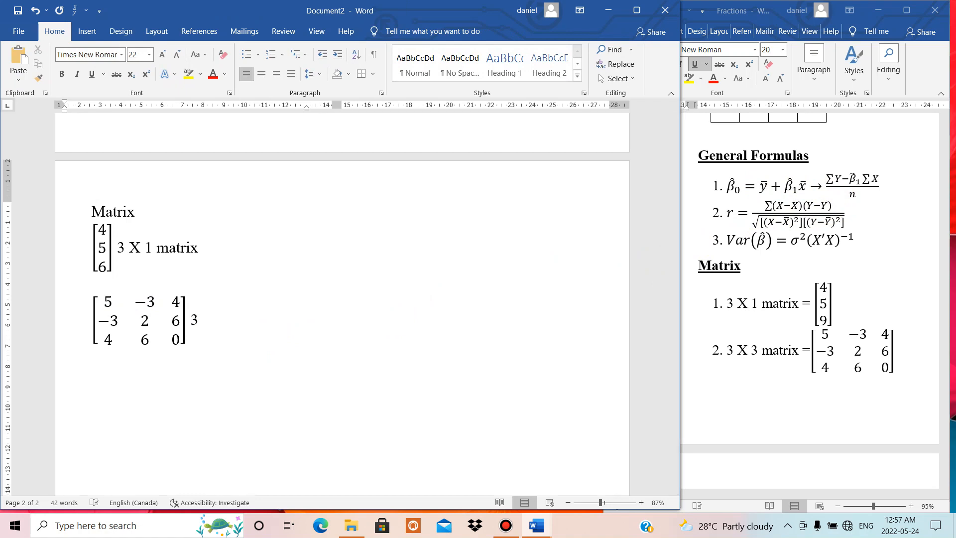
{"action": "type", "text": "X 3 matrix"}
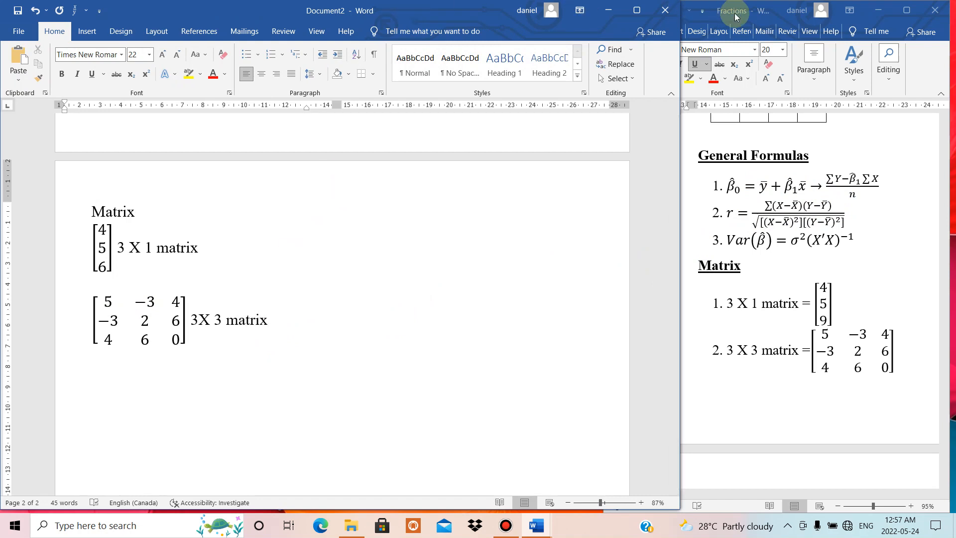
- Maximize the Fractions reference document and review its equations, general formulas and matrices
{"action": "left_click", "coordinate": [940, 179]}
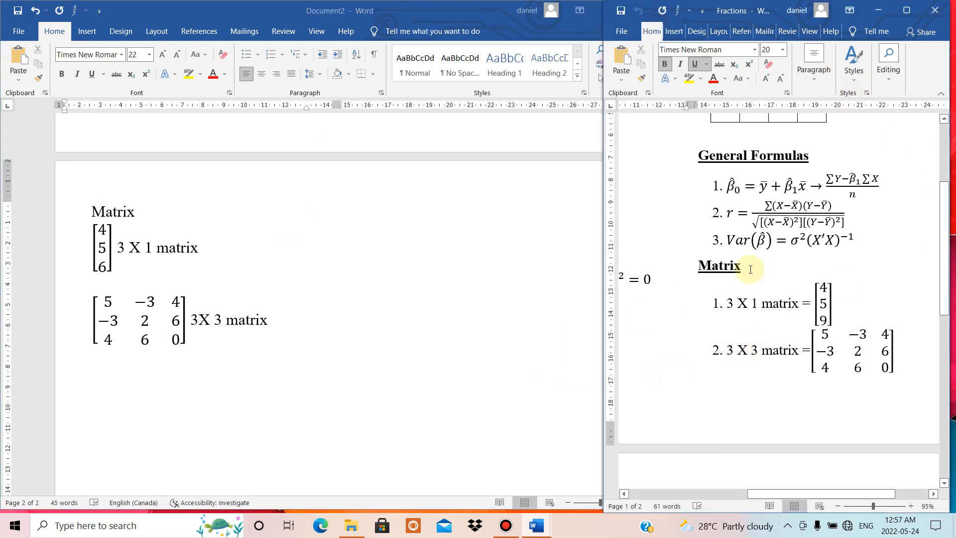
{"action": "left_click", "coordinate": [913, 13]}
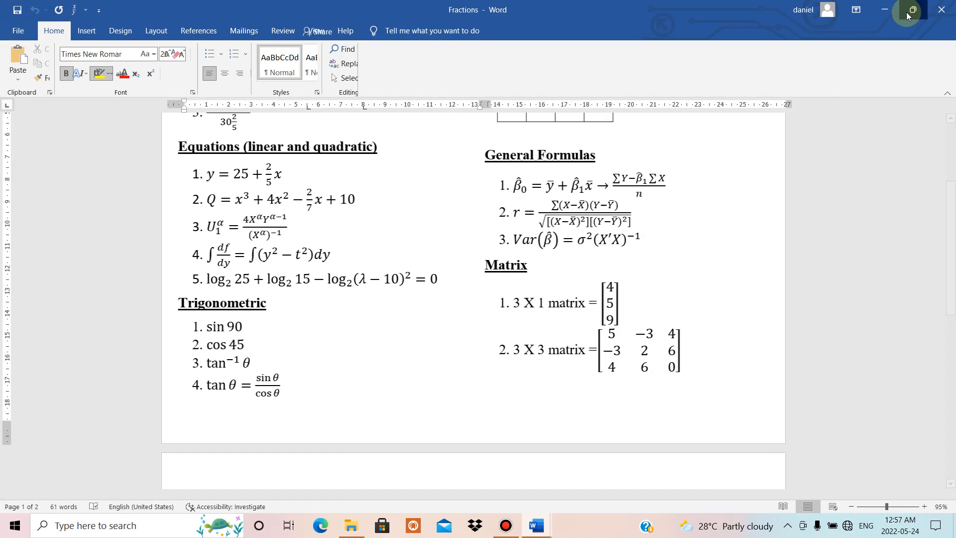
{"action": "mouse_move", "coordinate": [951, 241]}
{"action": "left_mouse_down"}
{"action": "mouse_move", "coordinate": [951, 351]}
{"action": "mouse_move", "coordinate": [951, 194]}
{"action": "mouse_move", "coordinate": [950, 237]}
{"action": "left_mouse_up"}
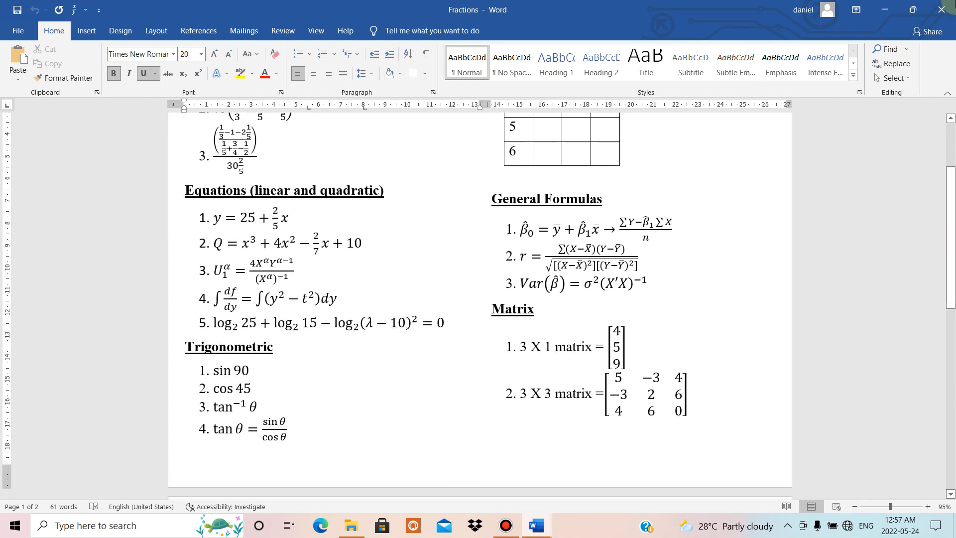
- Minimize the Fractions reference document and maximize Document2 to look back over its finished expressions
{"action": "left_click", "coordinate": [885, 9]}
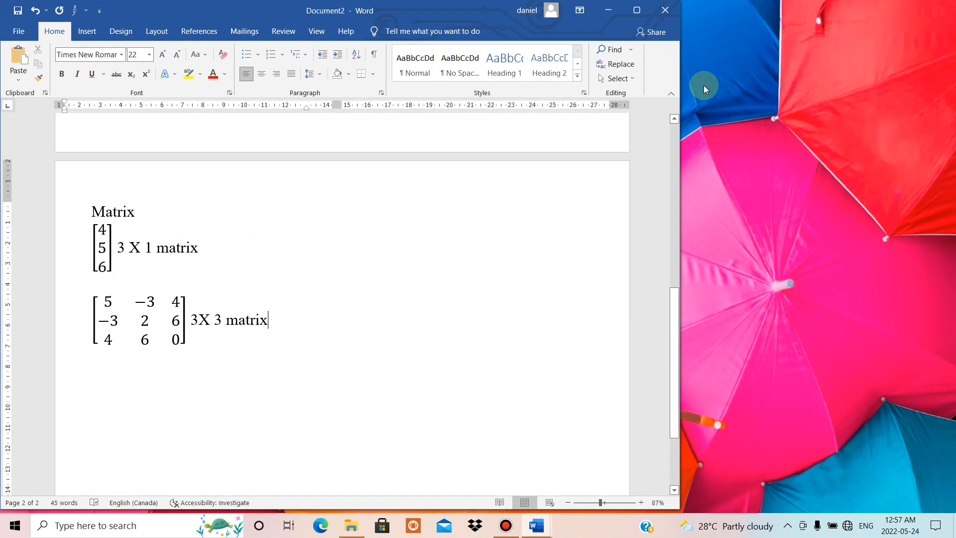
{"action": "left_click", "coordinate": [637, 11]}
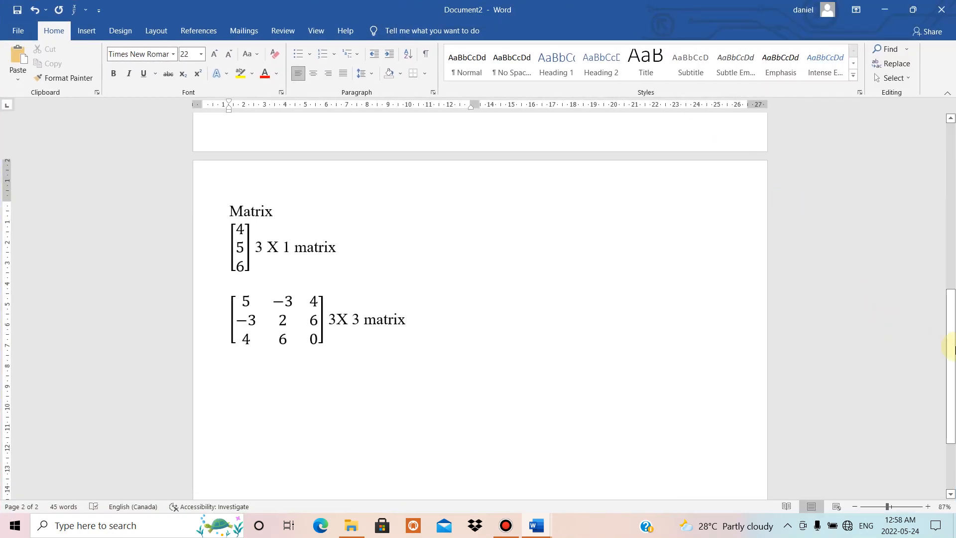
{"action": "mouse_move", "coordinate": [952, 348]}
{"action": "left_mouse_down"}
{"action": "mouse_move", "coordinate": [951, 142]}
{"action": "mouse_move", "coordinate": [952, 364]}
{"action": "mouse_move", "coordinate": [952, 331]}
{"action": "left_mouse_up"}
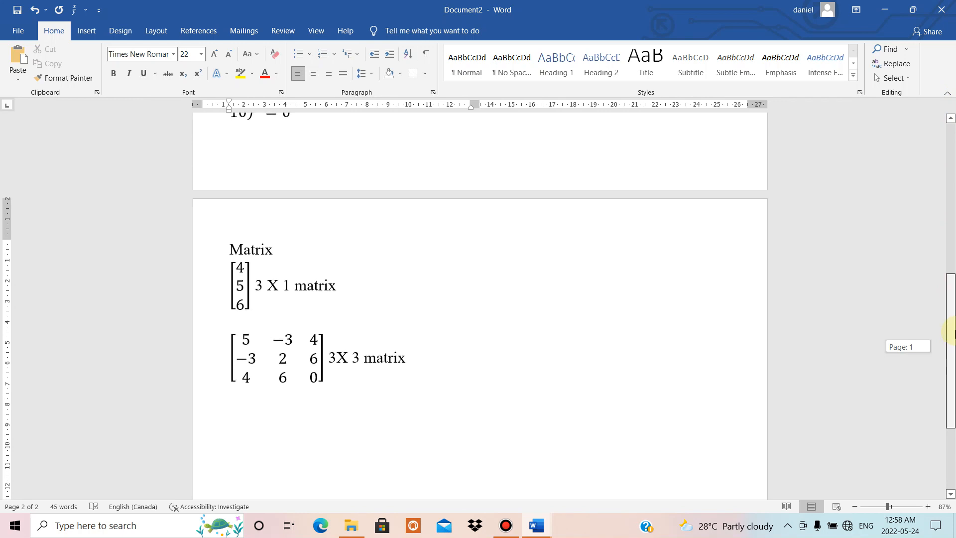